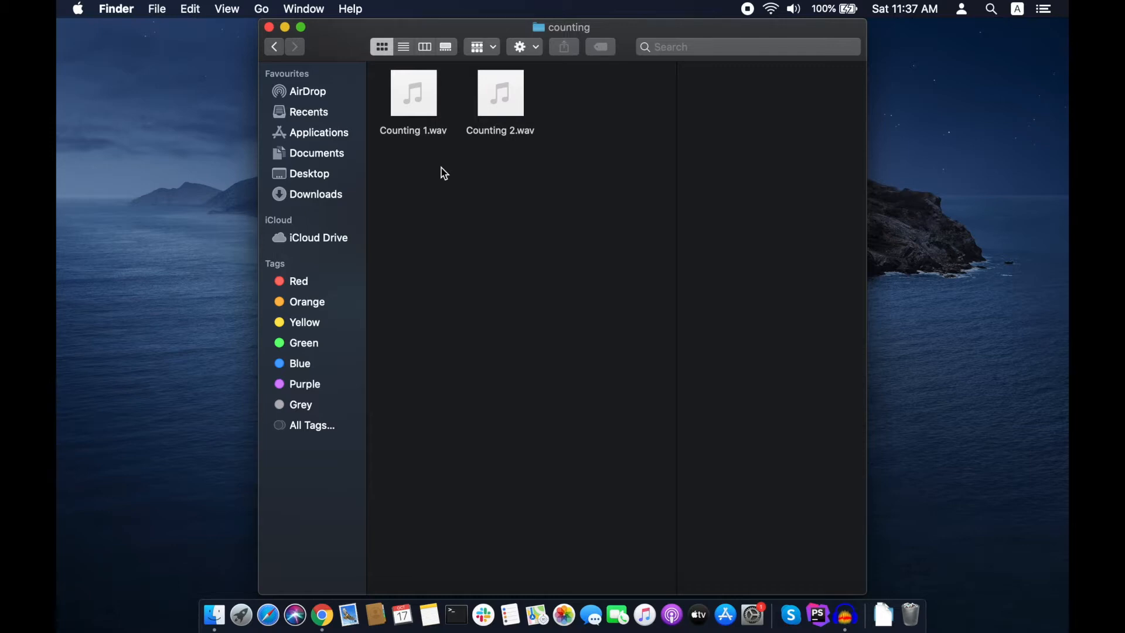
Check the two counting recordings in the folder, then switch to Audacity and open Counting 1.wav.
left_click(400, 109)
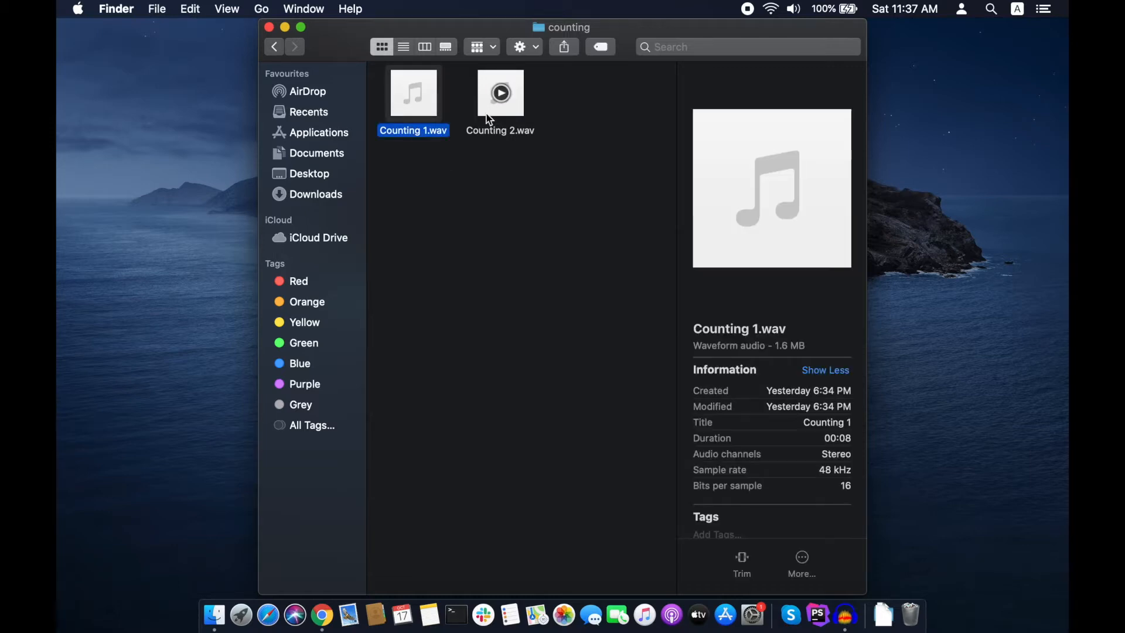
left_click(496, 134)
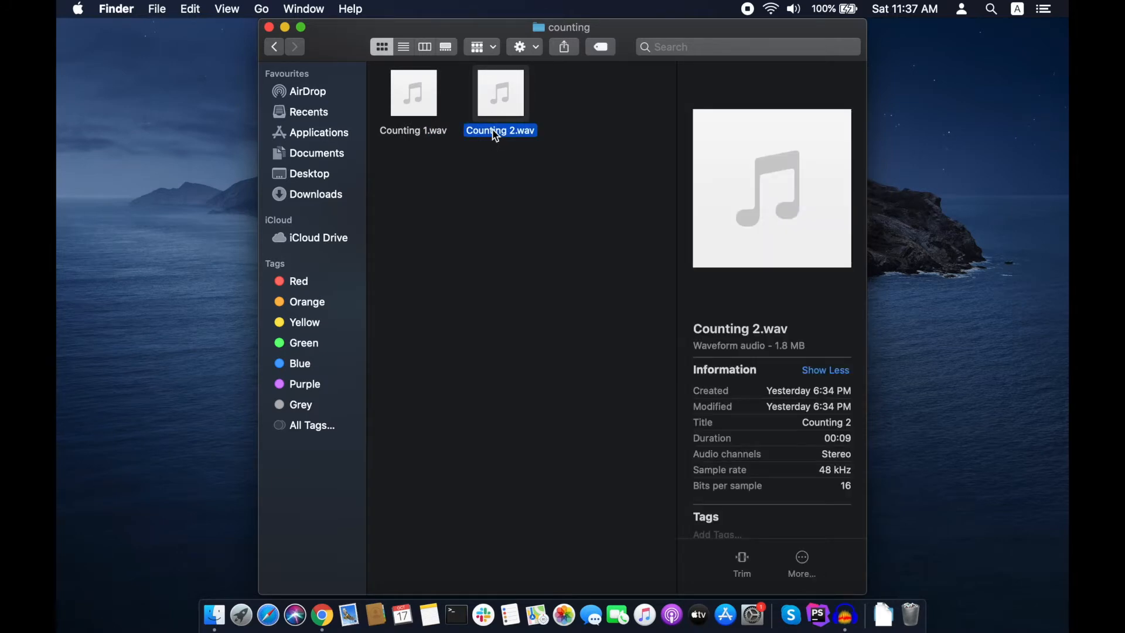
left_click(846, 615)
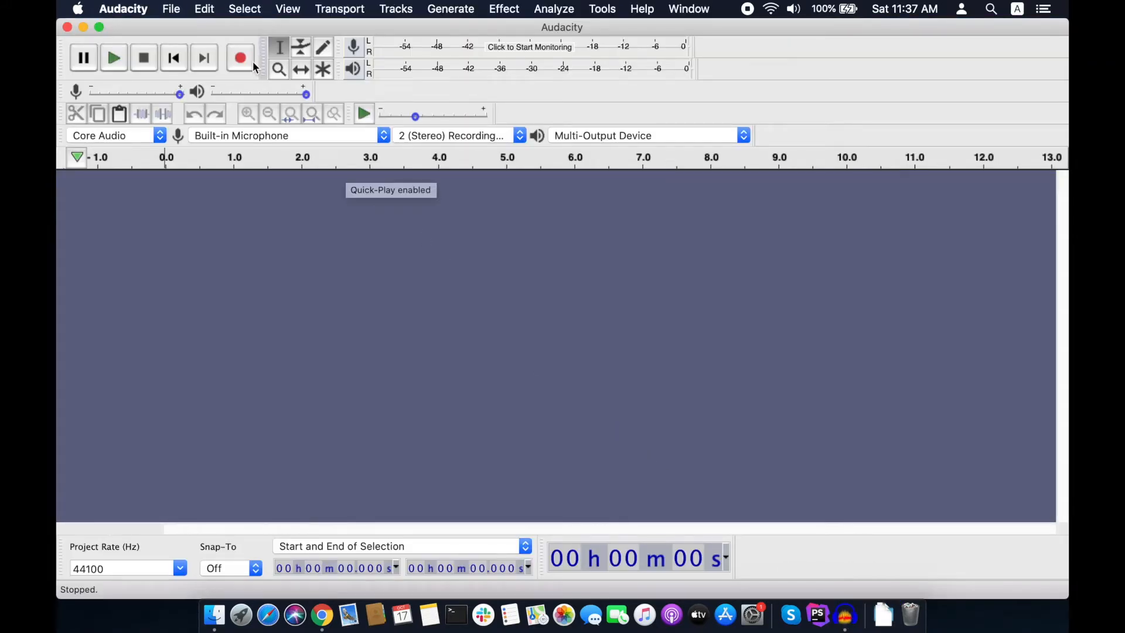
left_click(173, 9)
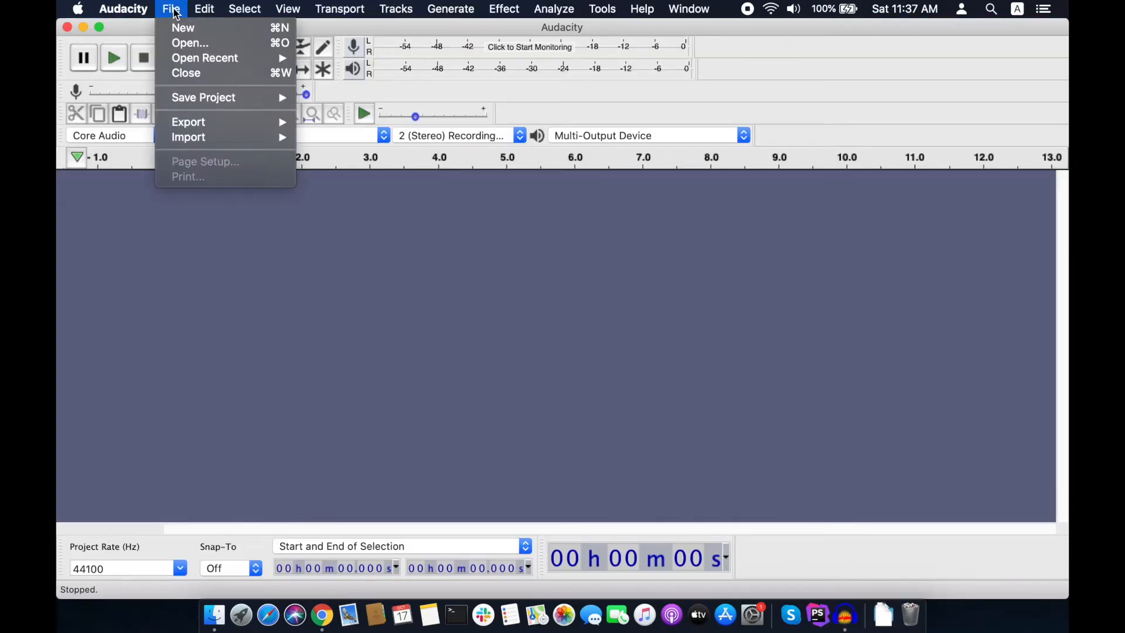
left_click(186, 47)
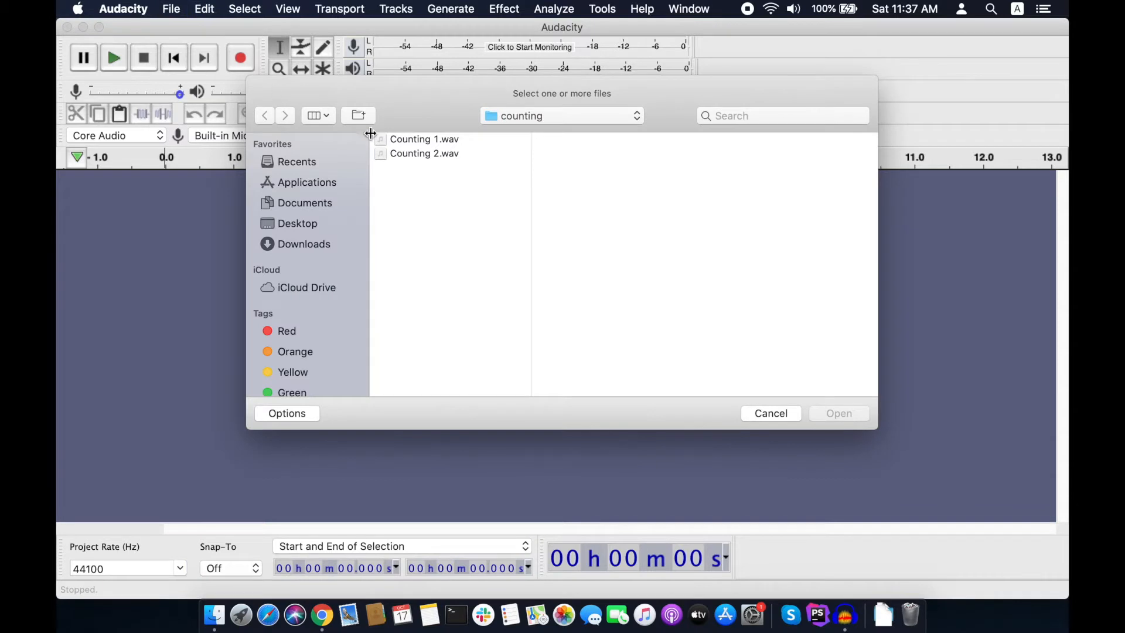
double_click(417, 139)
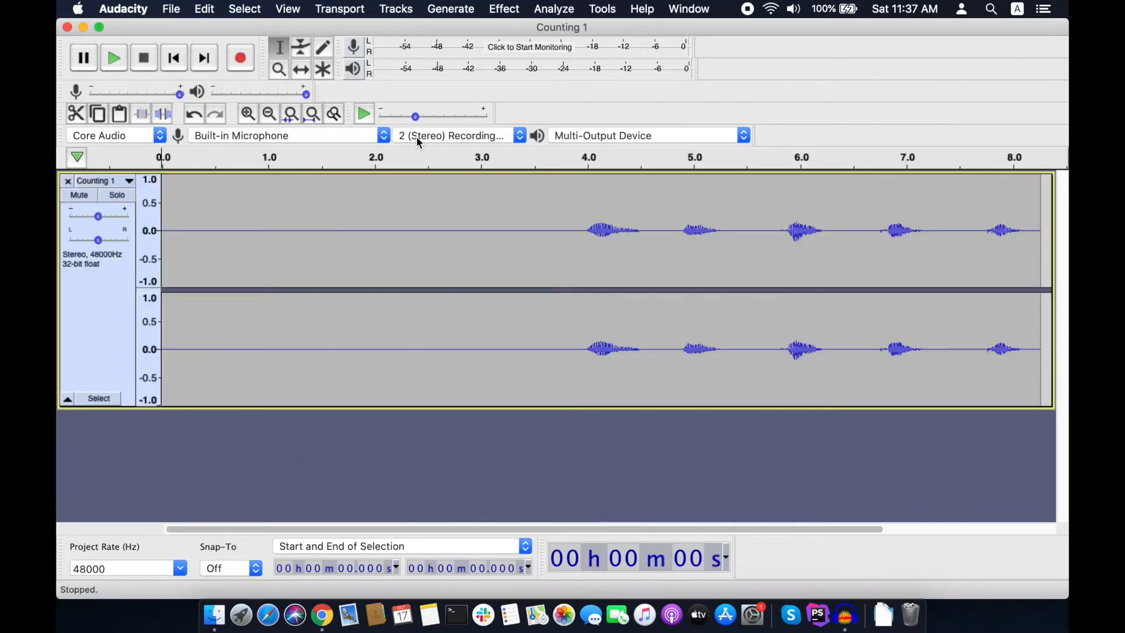
Import Counting 2.wav into the project as a second audio track.
left_click(171, 9)
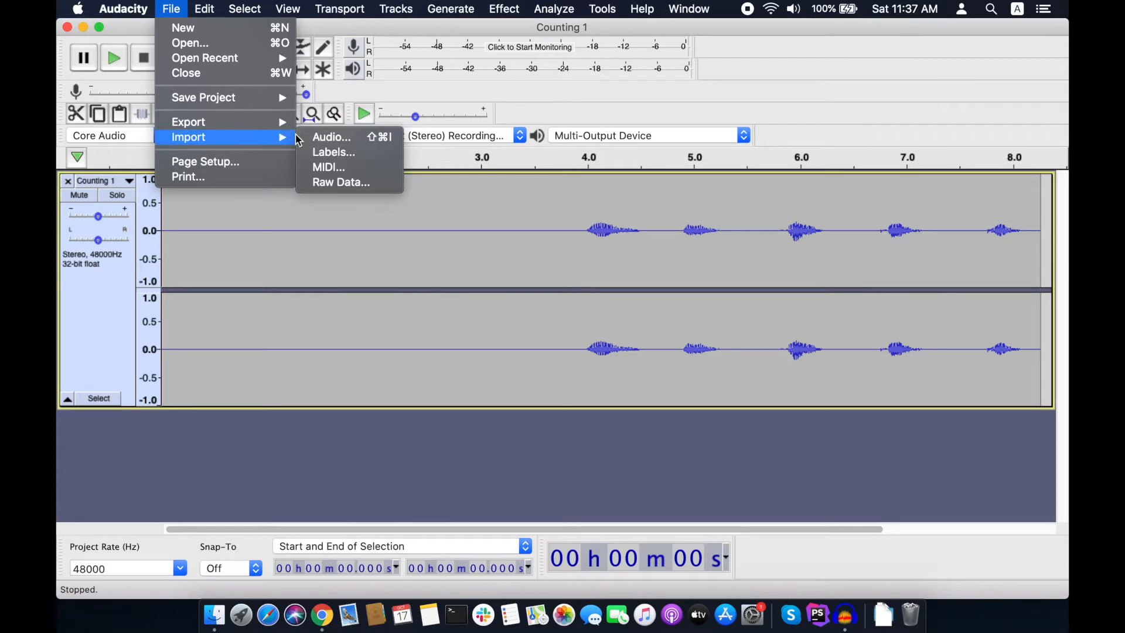
left_click(344, 135)
double_click(439, 154)
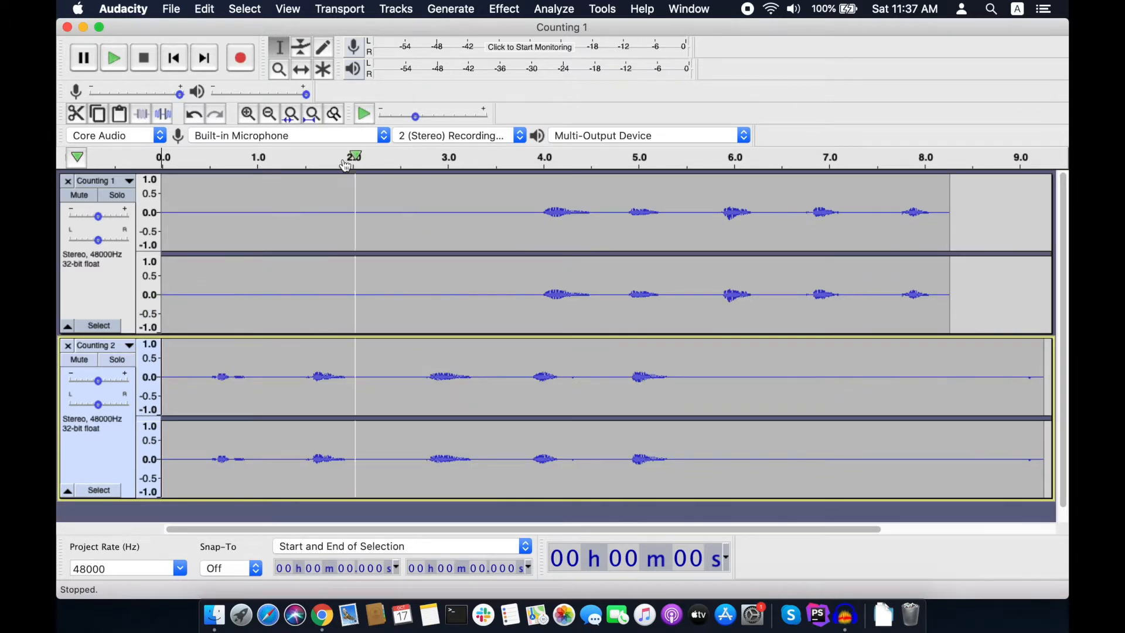
Save the Audacity project as Counting 1.aup in the counting folder.
left_click(169, 9)
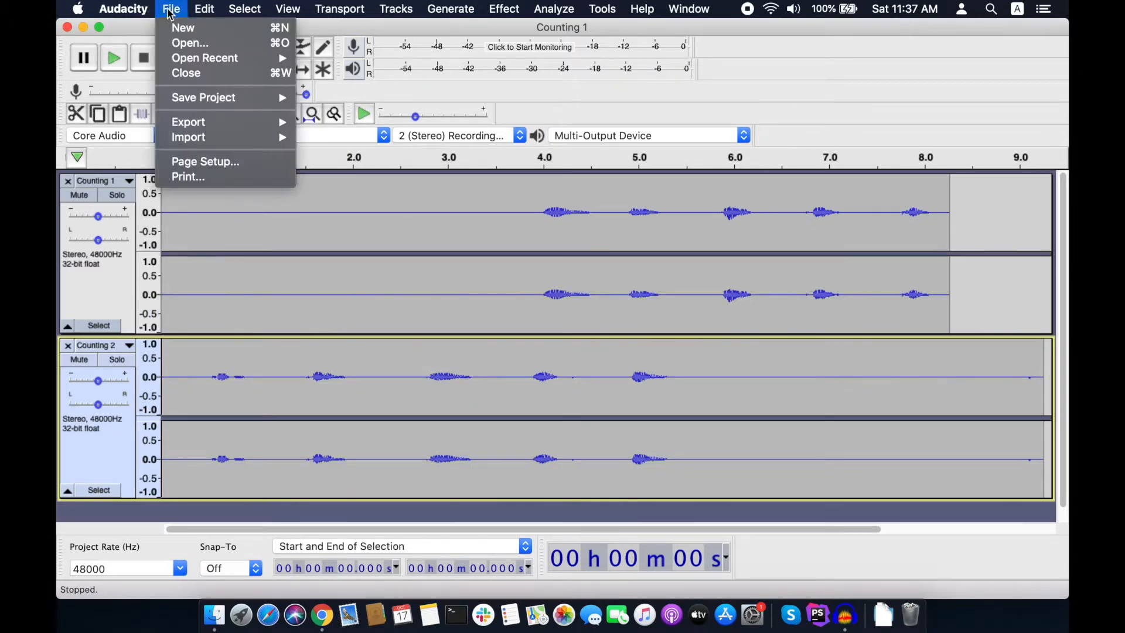
mouse_move(216, 100)
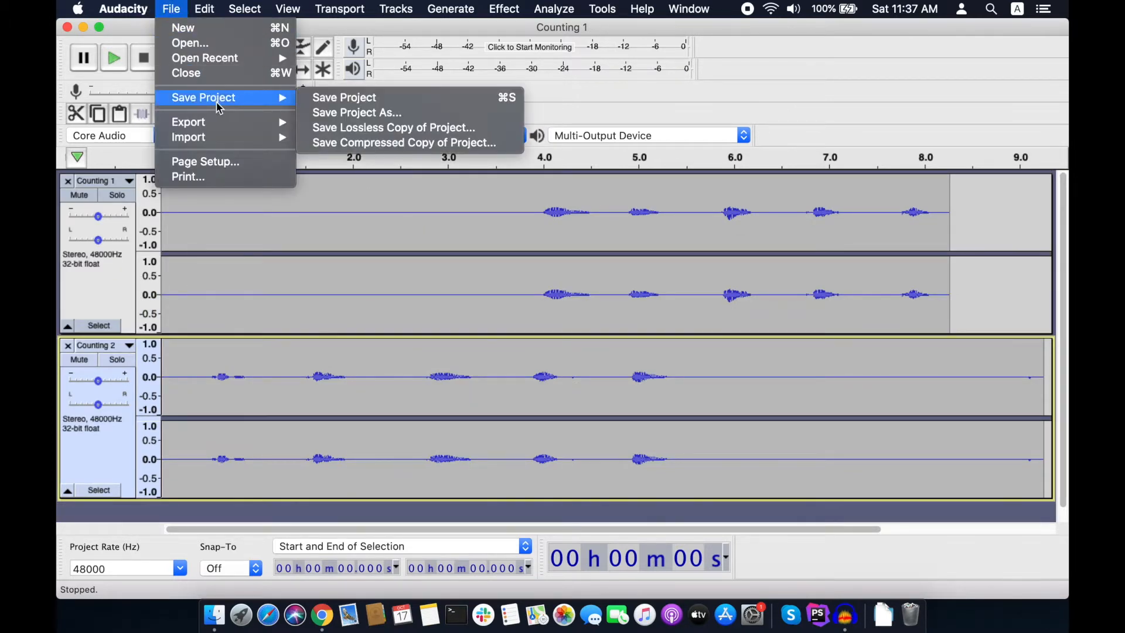
left_click(363, 97)
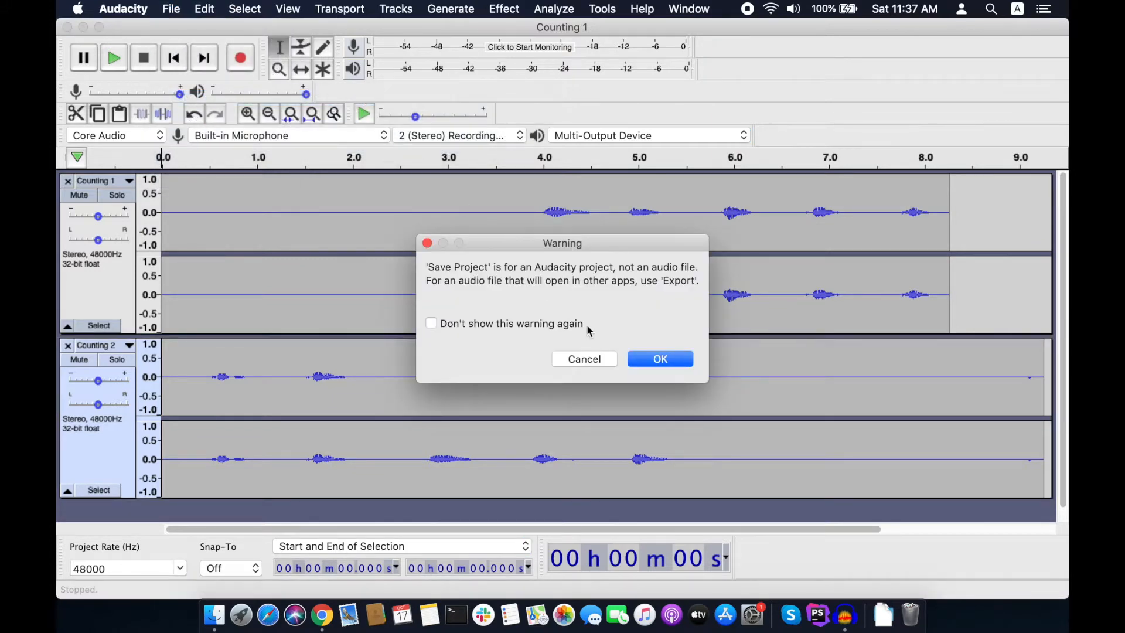
left_click(660, 359)
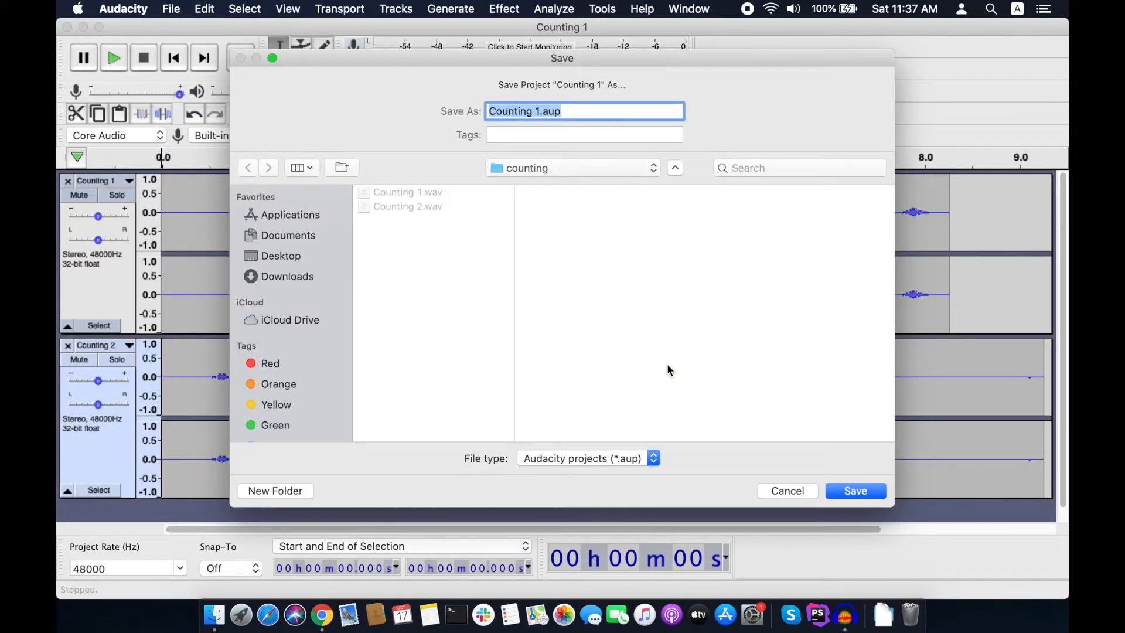
key("Return")
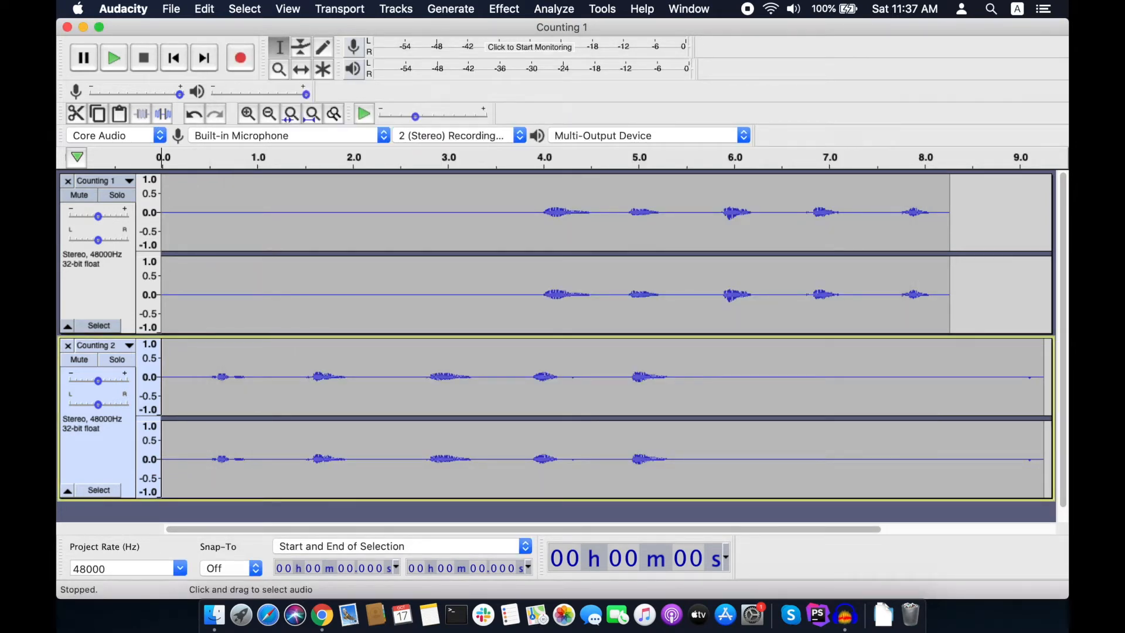
Solo the Counting 1 track and listen to its speech from about 3.8 seconds.
left_click(117, 195)
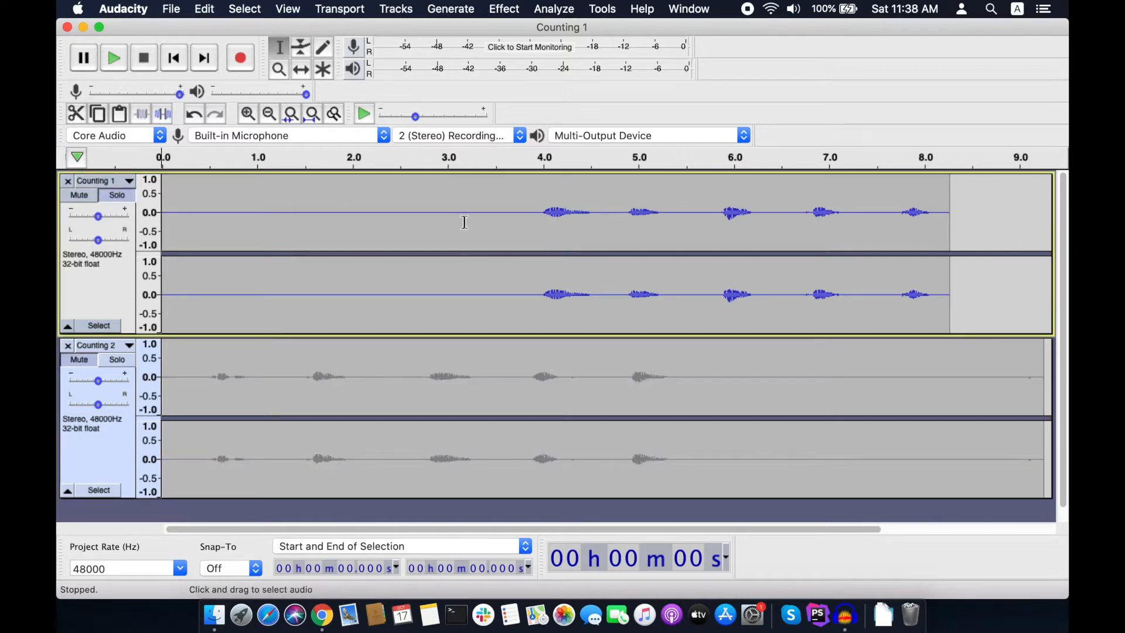
left_click(527, 209)
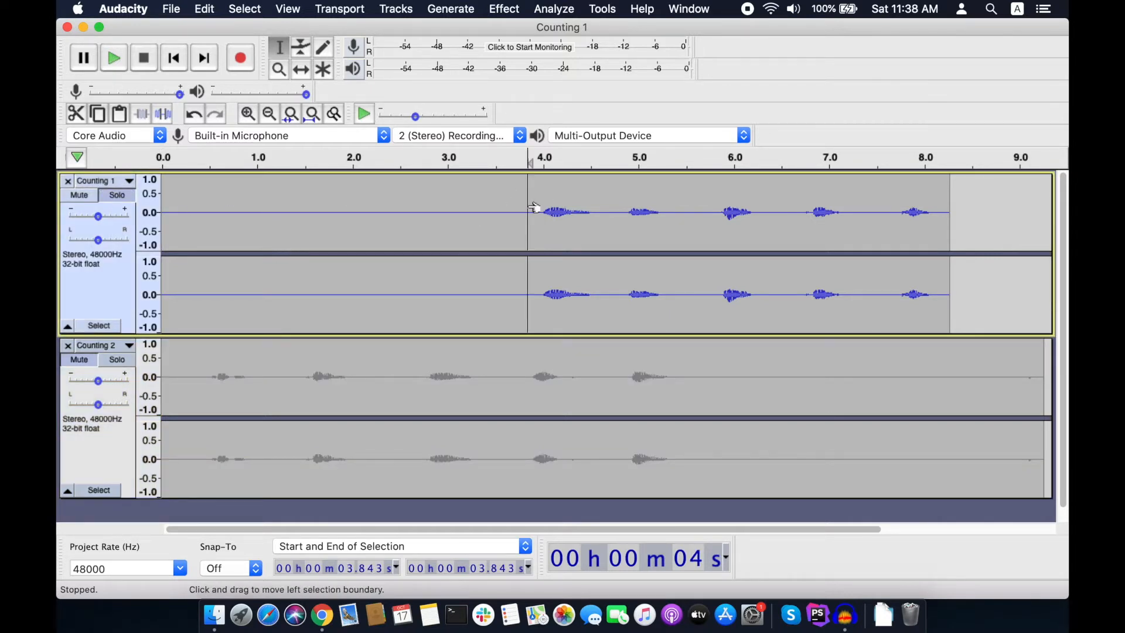
key("space")
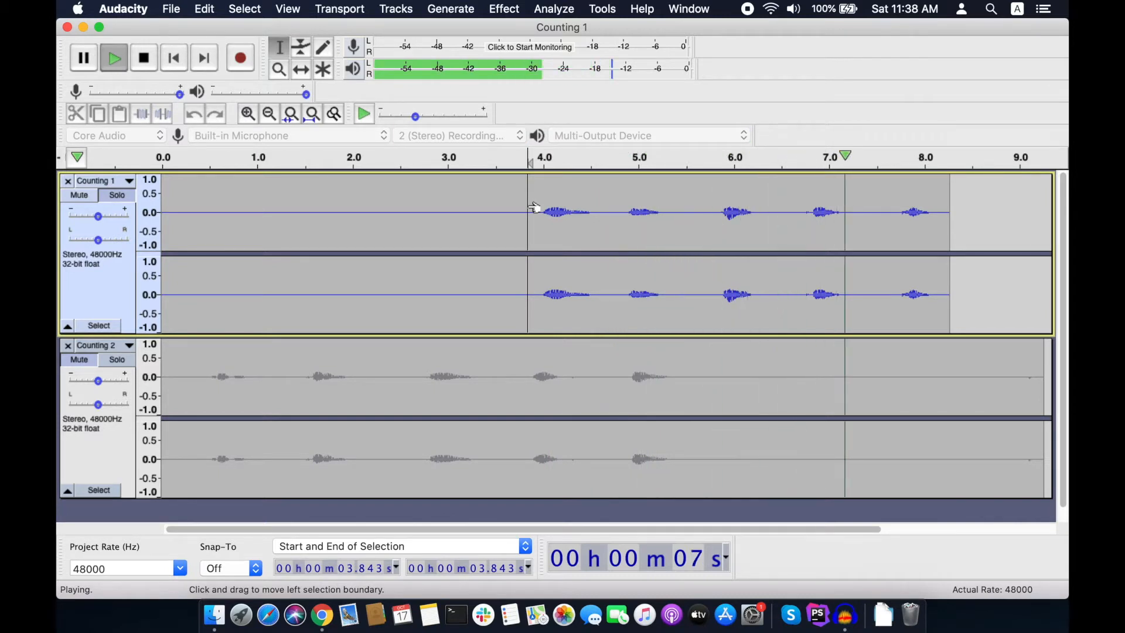
key("space")
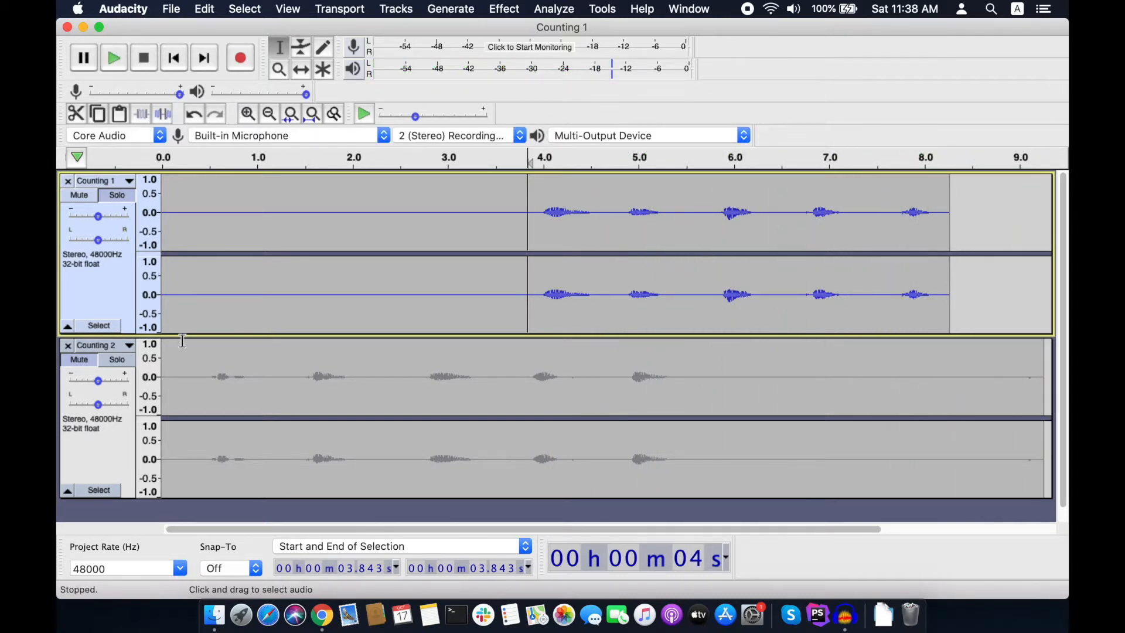
Solo the Counting 2 track and listen to its speech from about 0.4 seconds.
left_click(197, 369)
key("space")
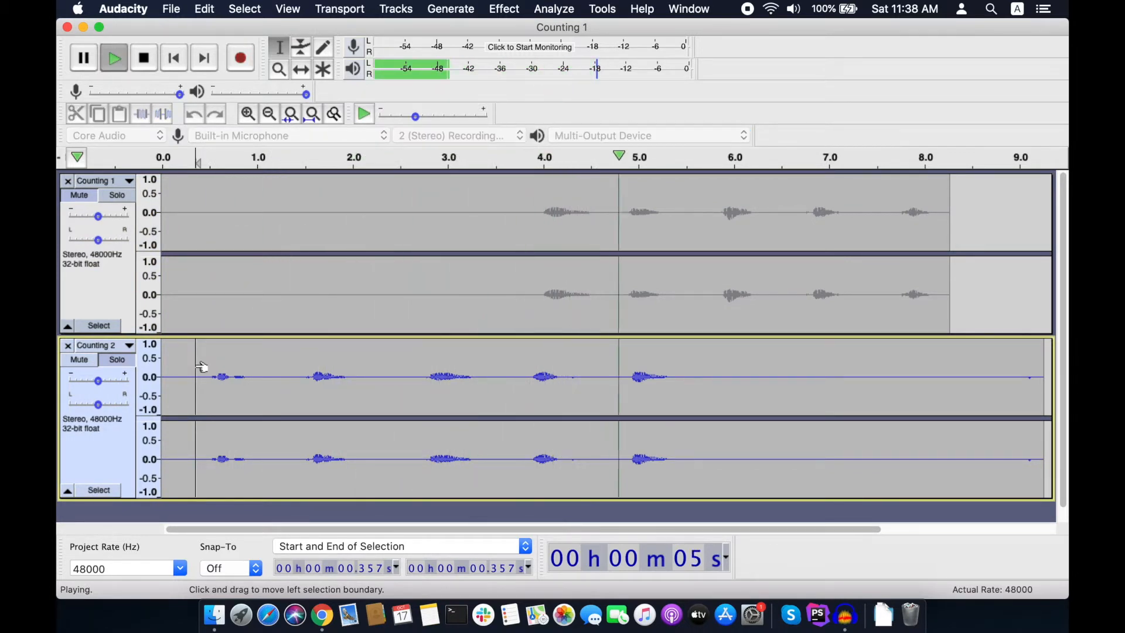
key("space")
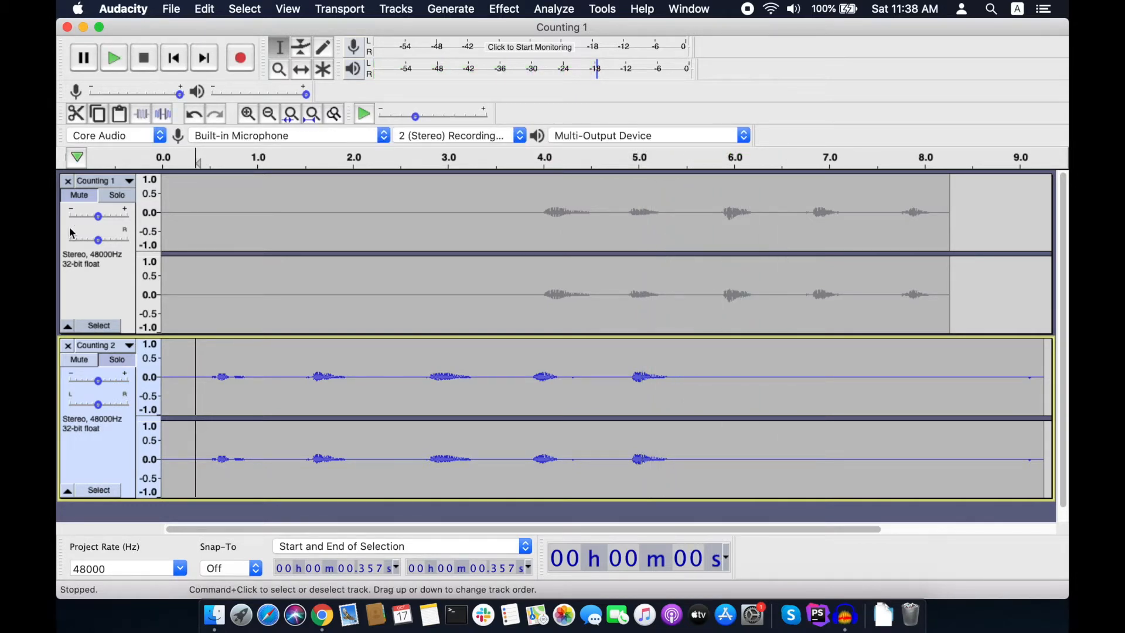
Solo Counting 1 and capture a noise profile from its silent opening, from 0 to about 3.7 seconds.
left_click(123, 205)
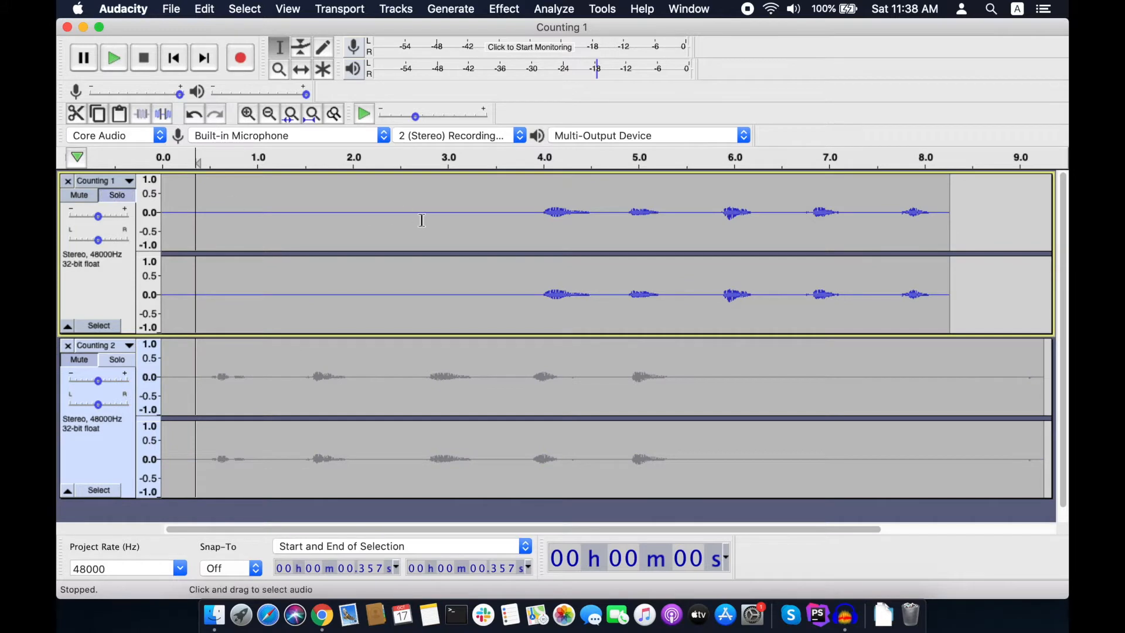
left_click(512, 213)
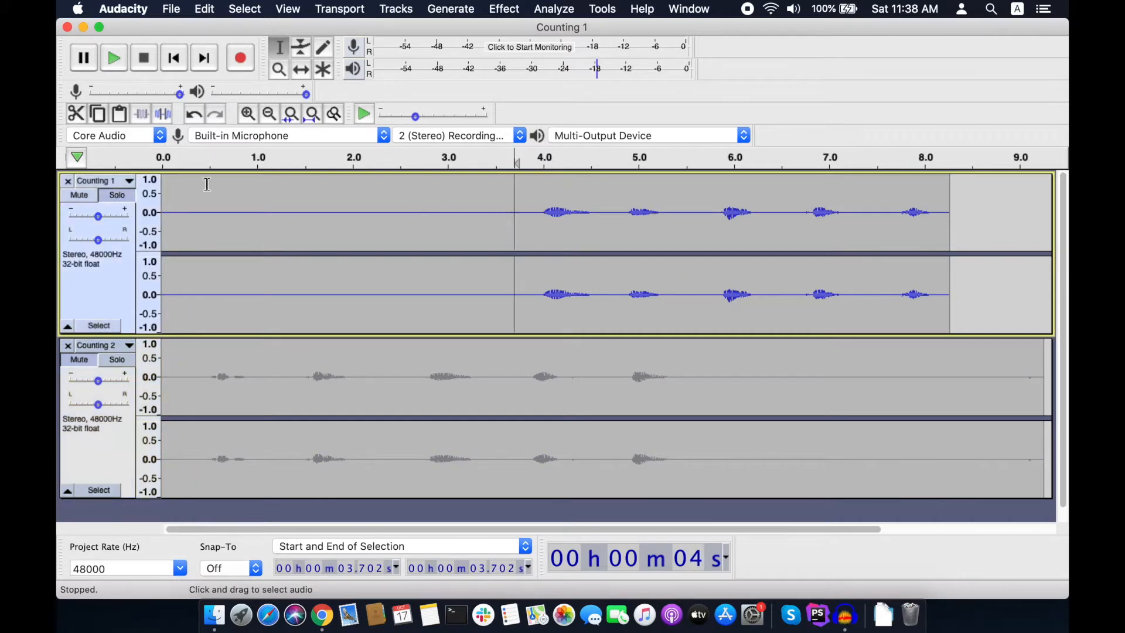
left_click(169, 195, "shift")
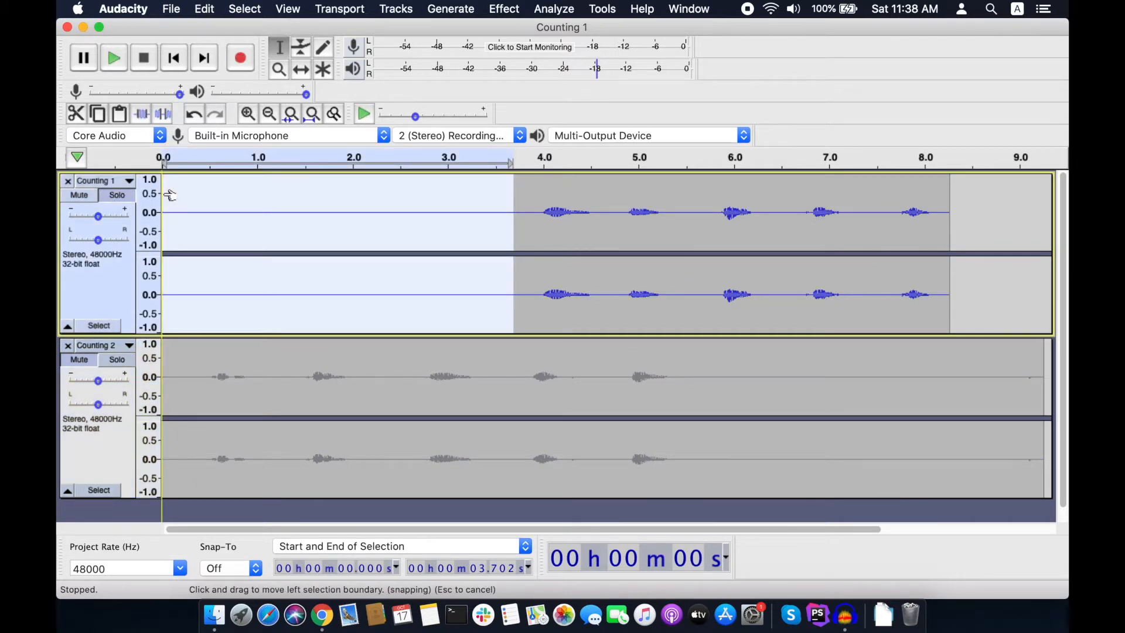
left_click(505, 8)
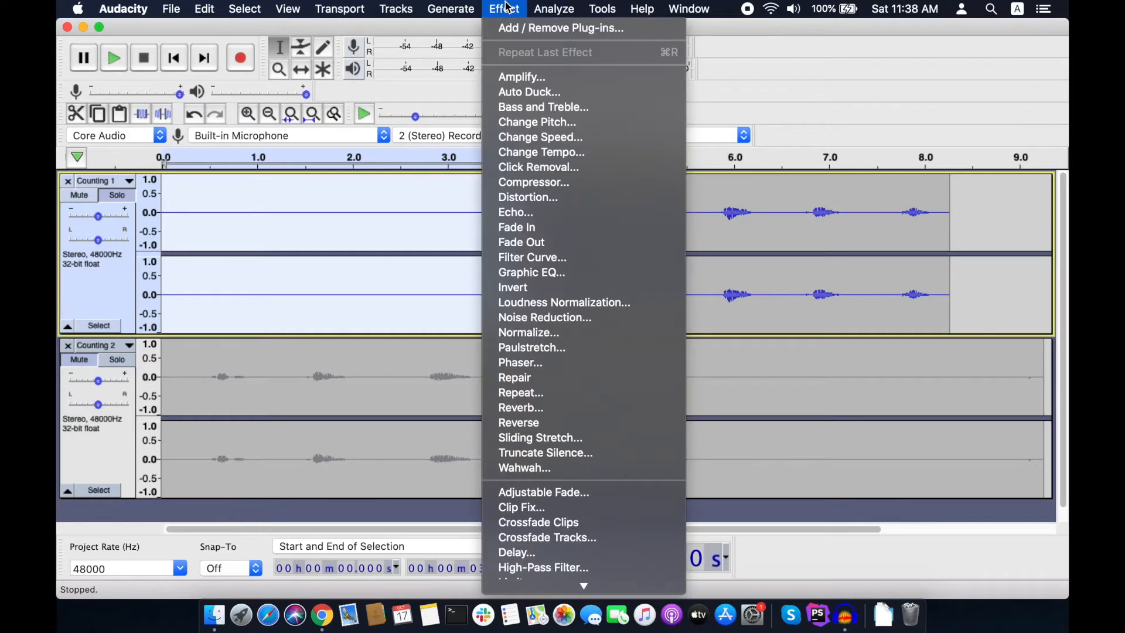
left_click(532, 316)
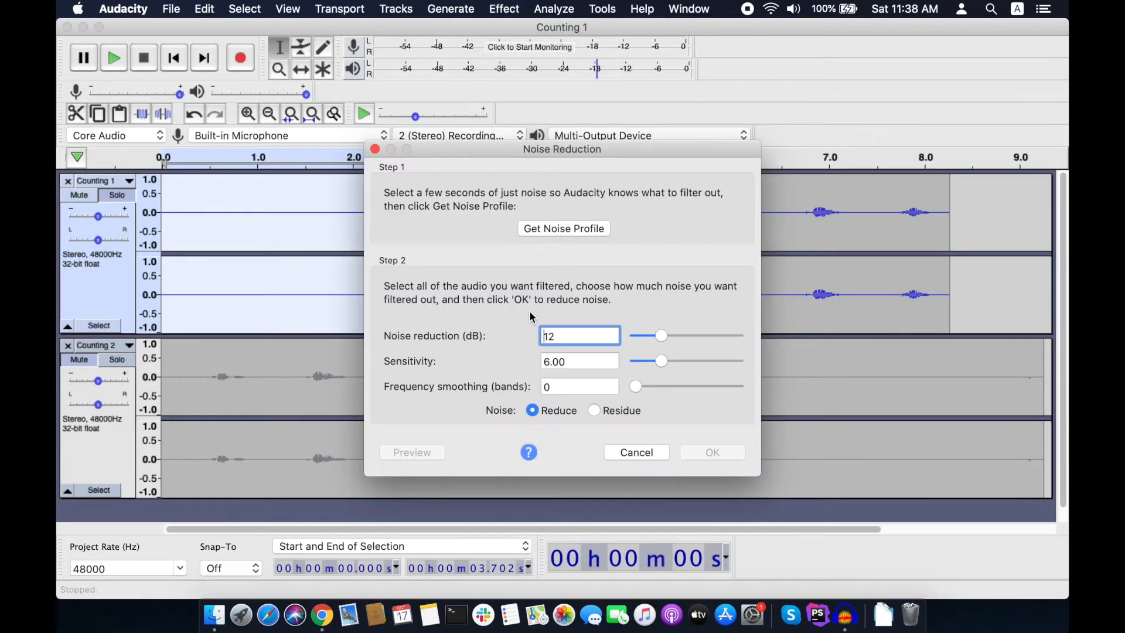
left_click(584, 228)
Apply Noise Reduction to the whole Counting 1 clip with 12 dB reduction, sensitivity 6.00 and 0 frequency smoothing bands.
double_click(582, 222)
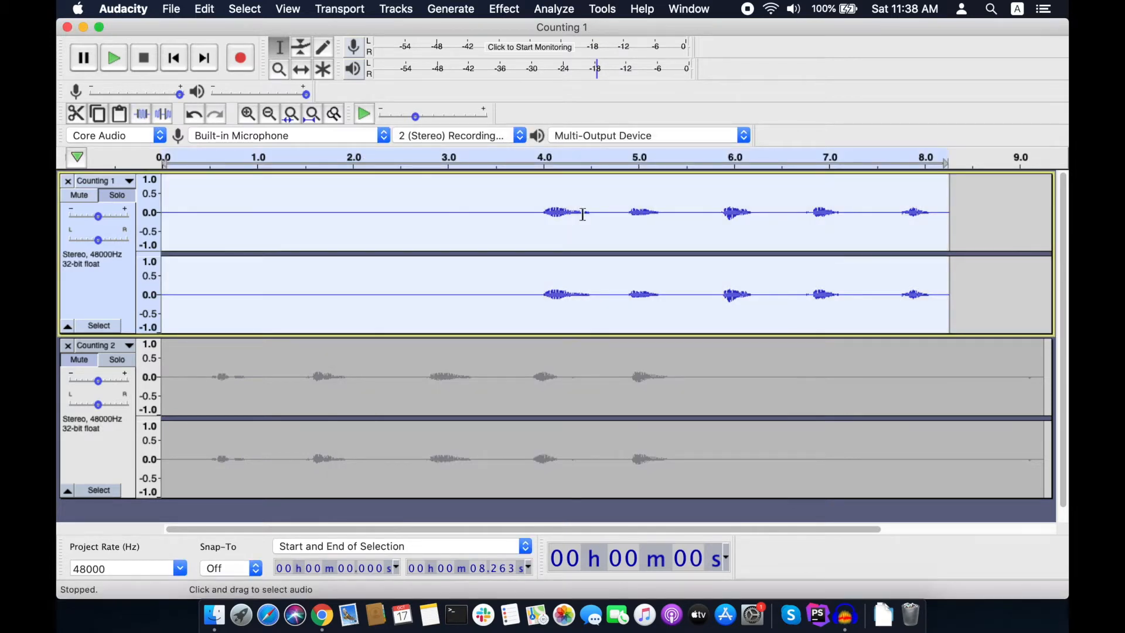
left_click(504, 9)
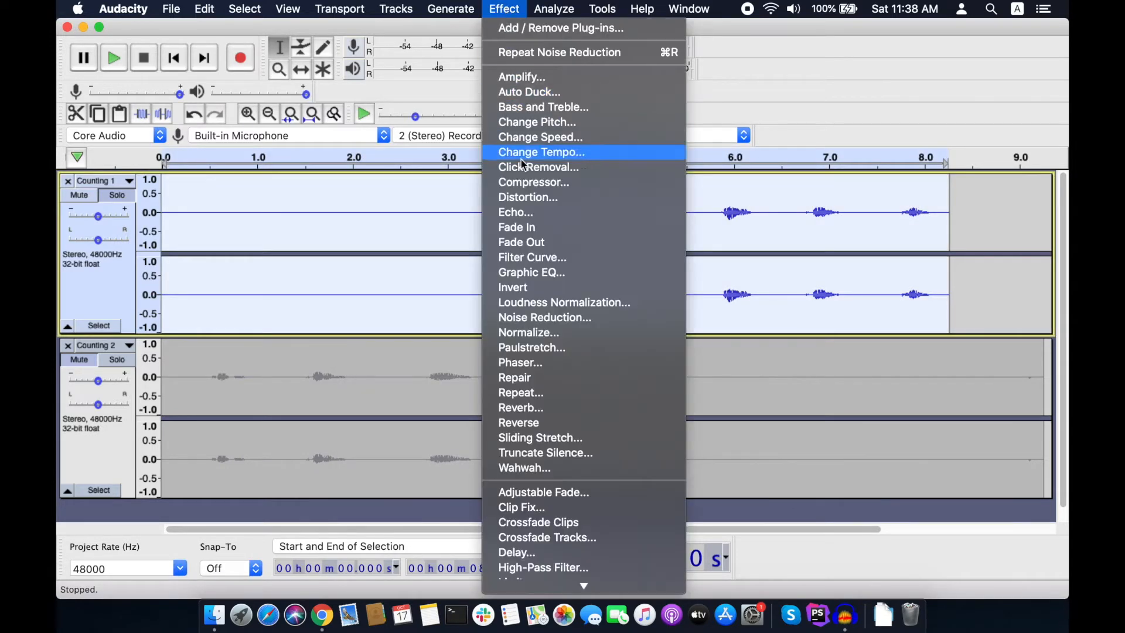
left_click(533, 316)
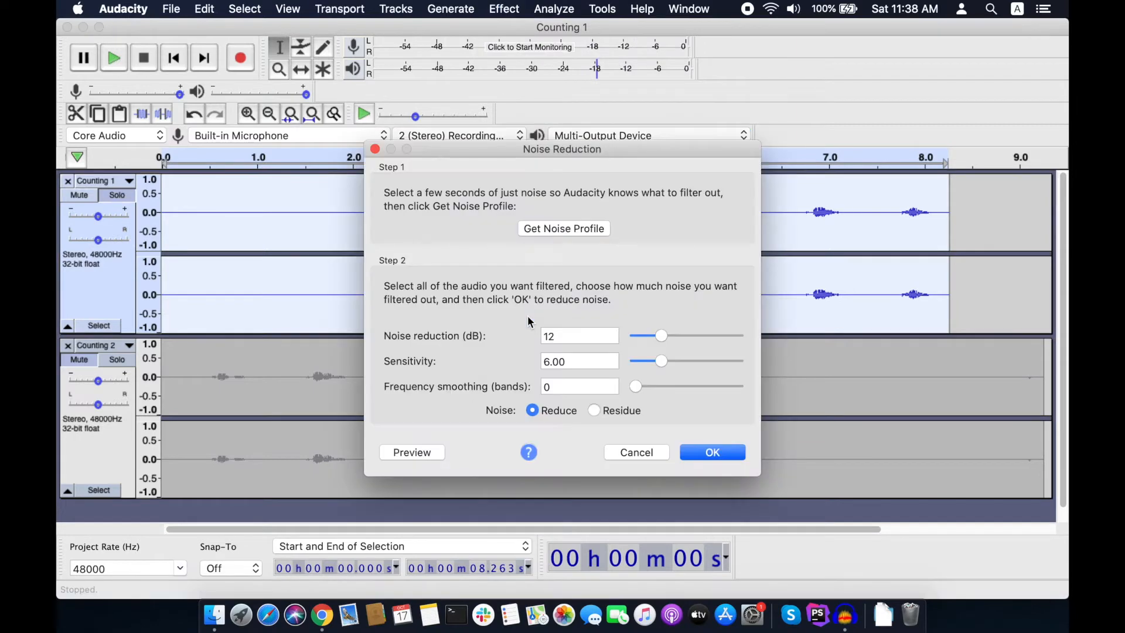
left_click(712, 451)
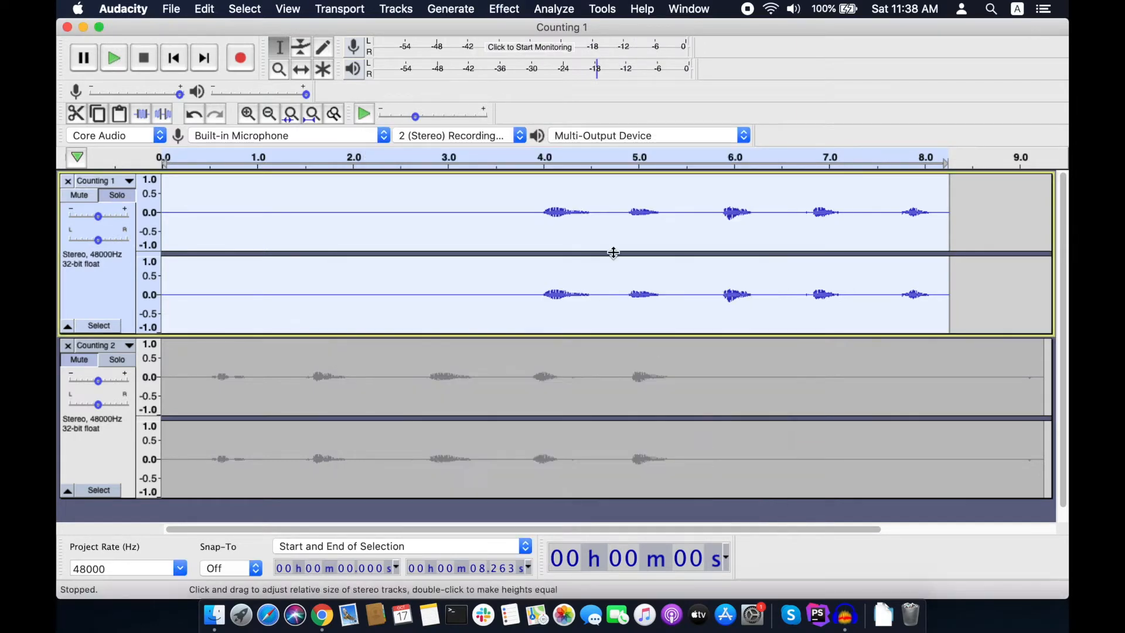
Apply Filter Curve EQ to Counting 1 with low and high roll-offs and 6 dB boosts around 3 kHz and 6–10 kHz.
left_click(504, 9)
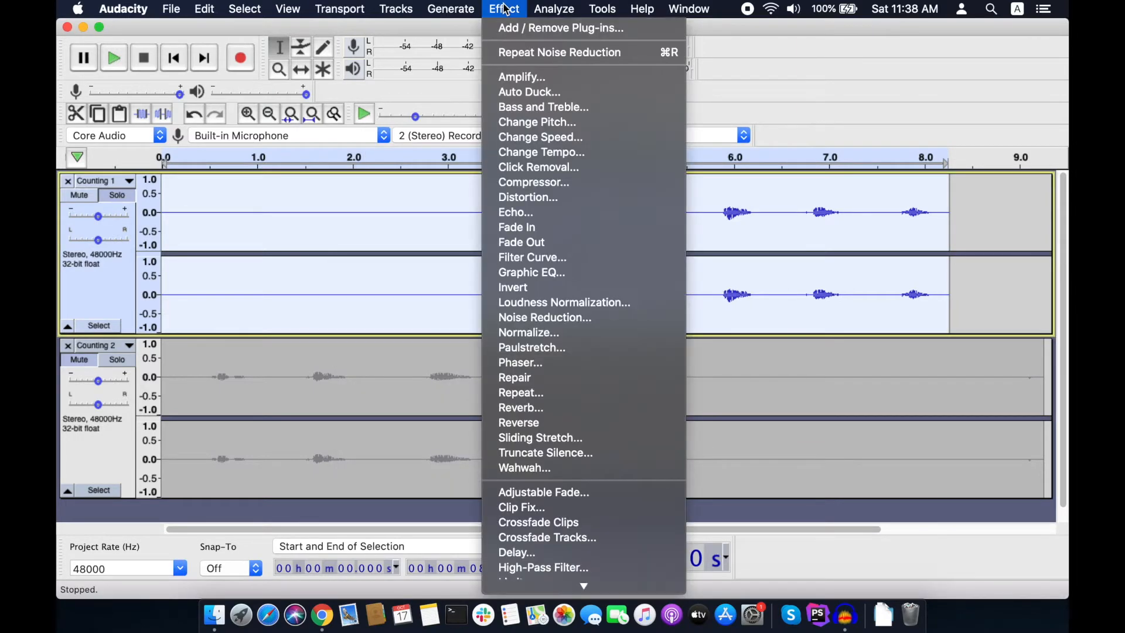
left_click(510, 257)
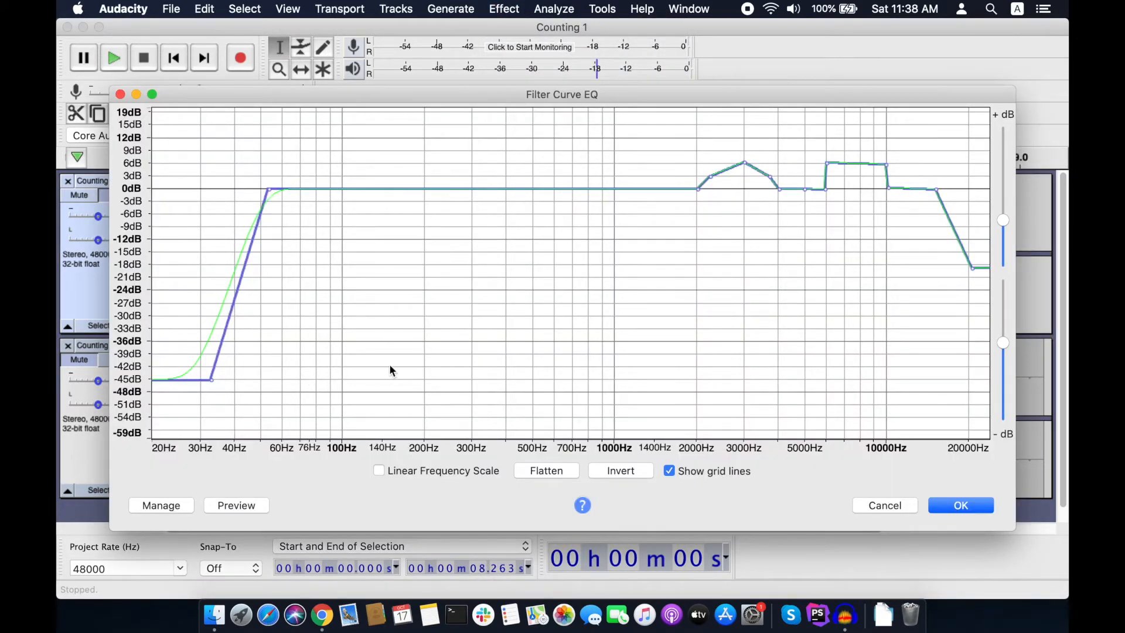
left_click(957, 506)
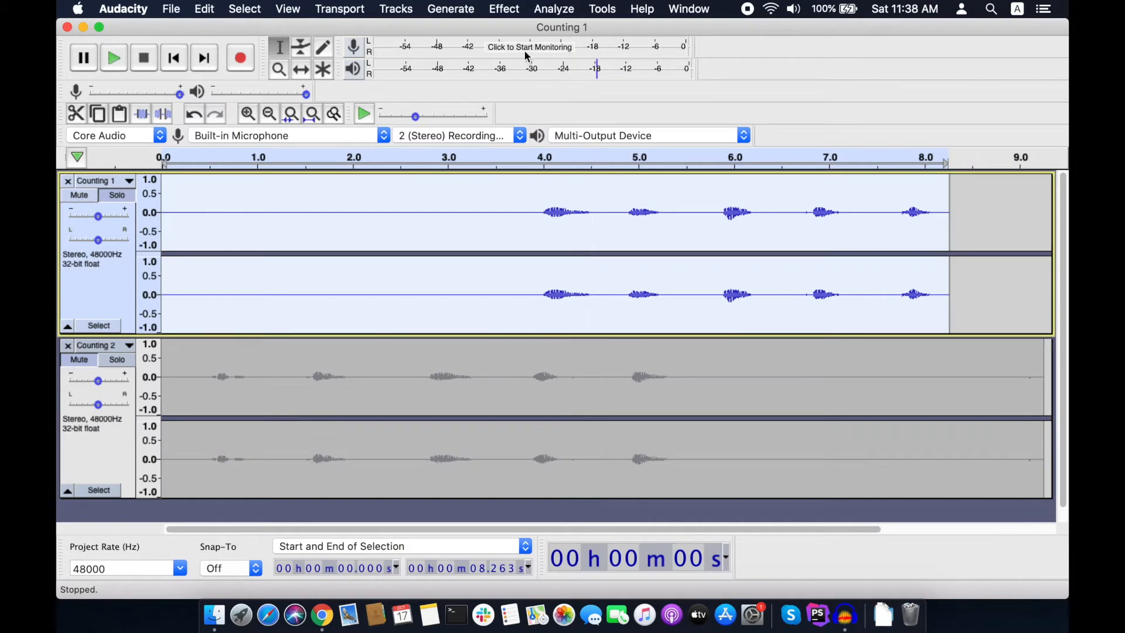
Apply the Compressor effect to the whole Counting 1 clip with the settings already in its dialog.
left_click(503, 9)
left_click(513, 182)
left_click(705, 487)
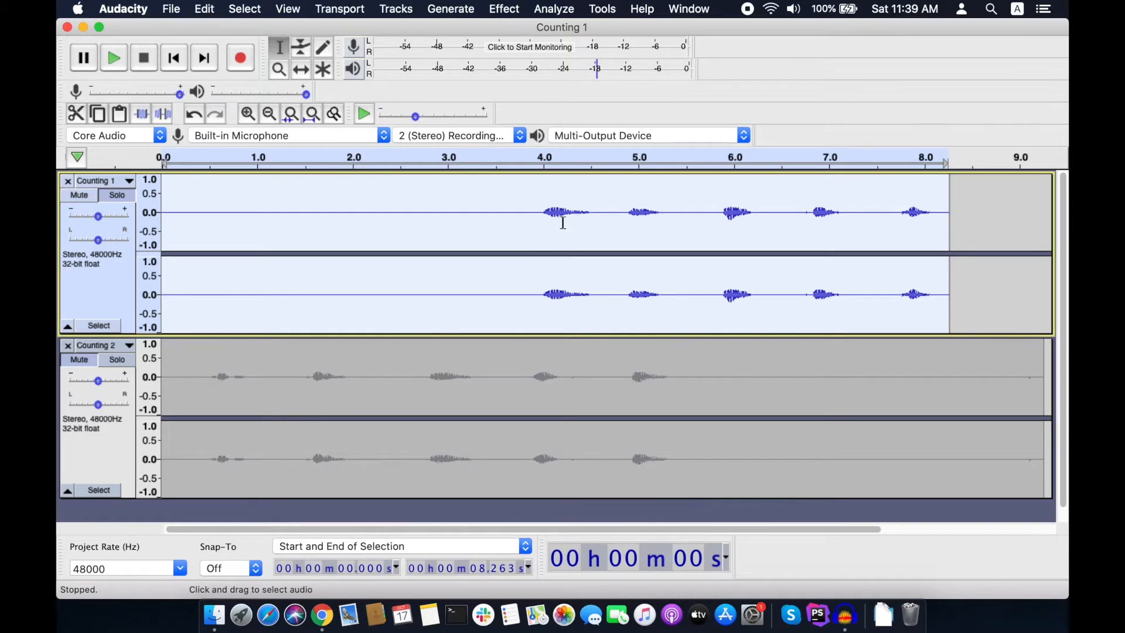
Normalize the whole Counting 1 clip with the settings already in the effect's dialog.
left_click(504, 8)
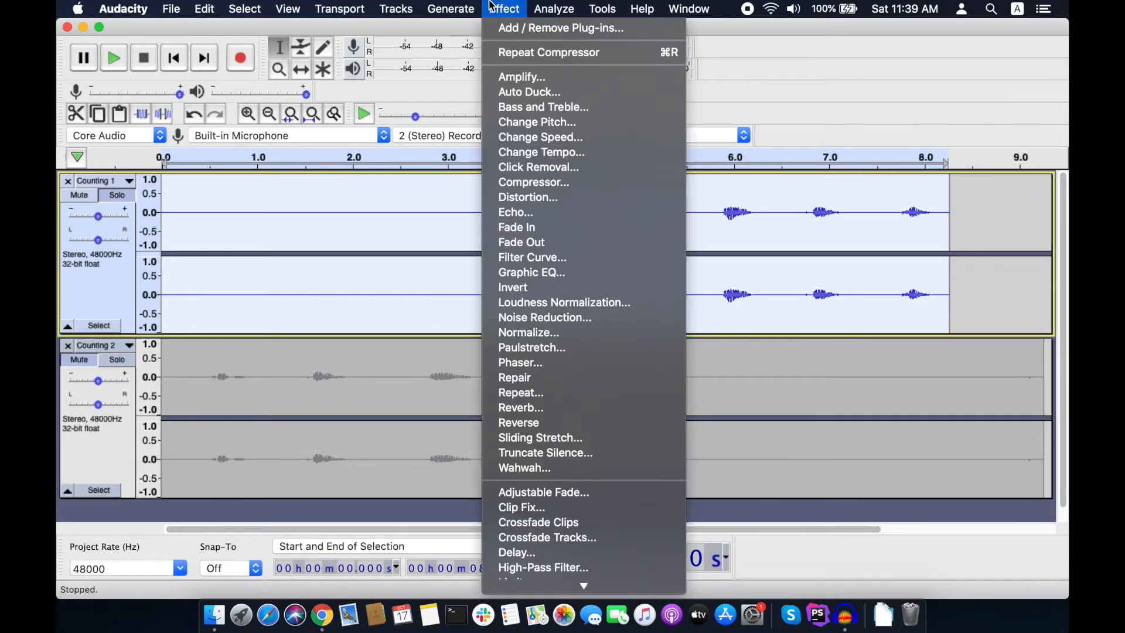
left_click(529, 332)
left_click(727, 357)
Solo Counting 2 and capture a noise profile from its silent stretch between about 5.5 and 8.3 s.
left_click(450, 349)
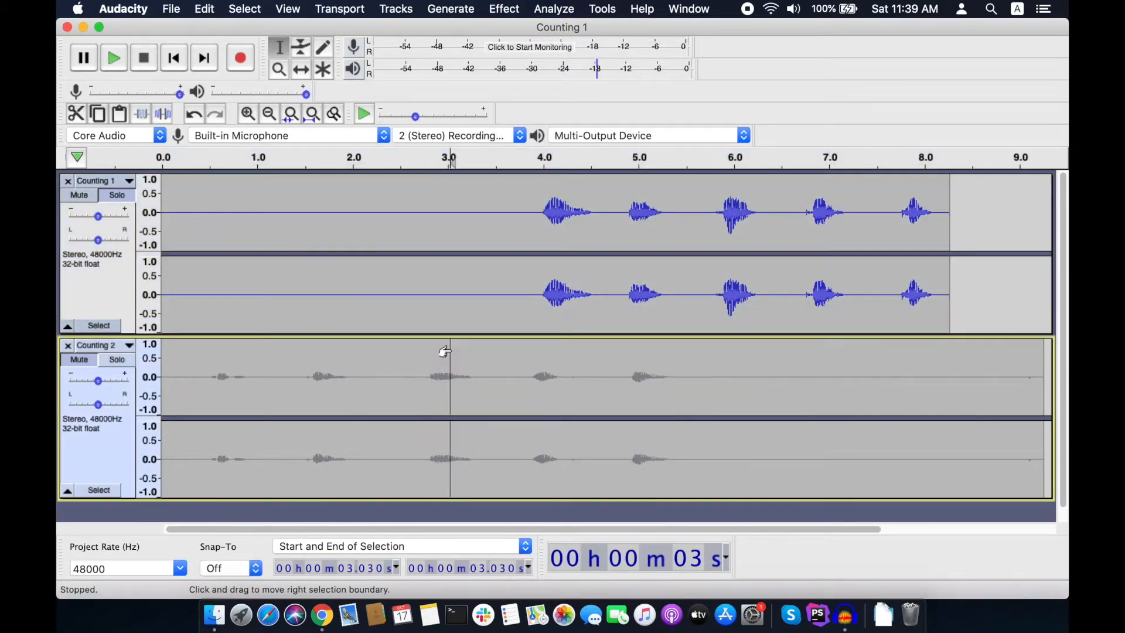
left_click_drag(682, 366, 953, 386)
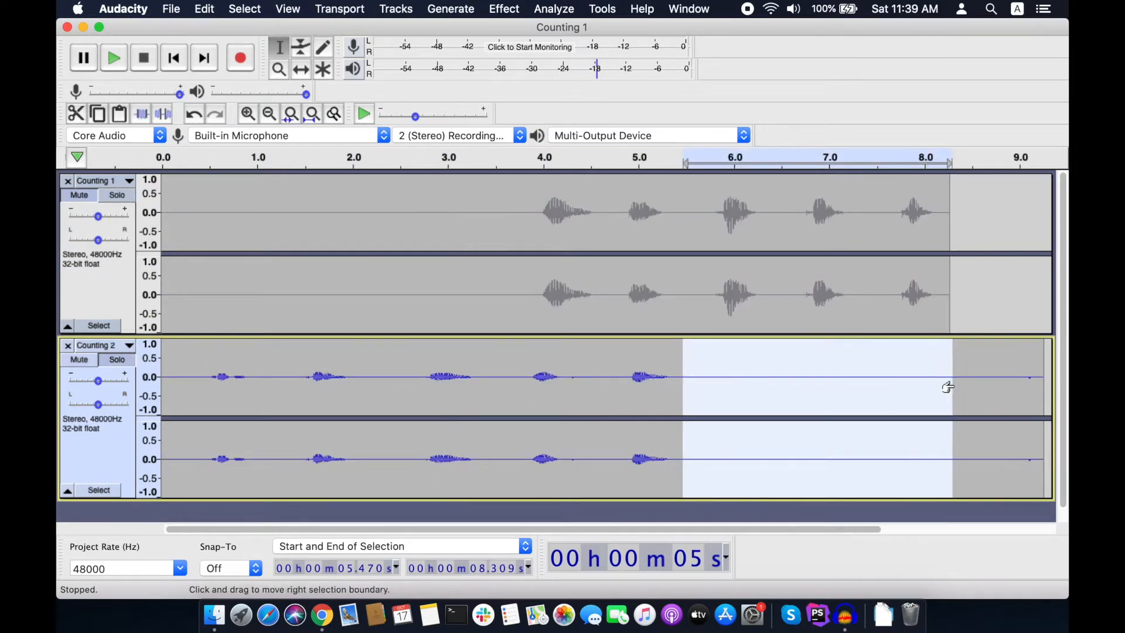
left_click(504, 8)
left_click(507, 319)
left_click(553, 229)
Apply Noise Reduction to the whole Counting 2 clip with the settings already in its dialog.
double_click(510, 360)
left_click(502, 8)
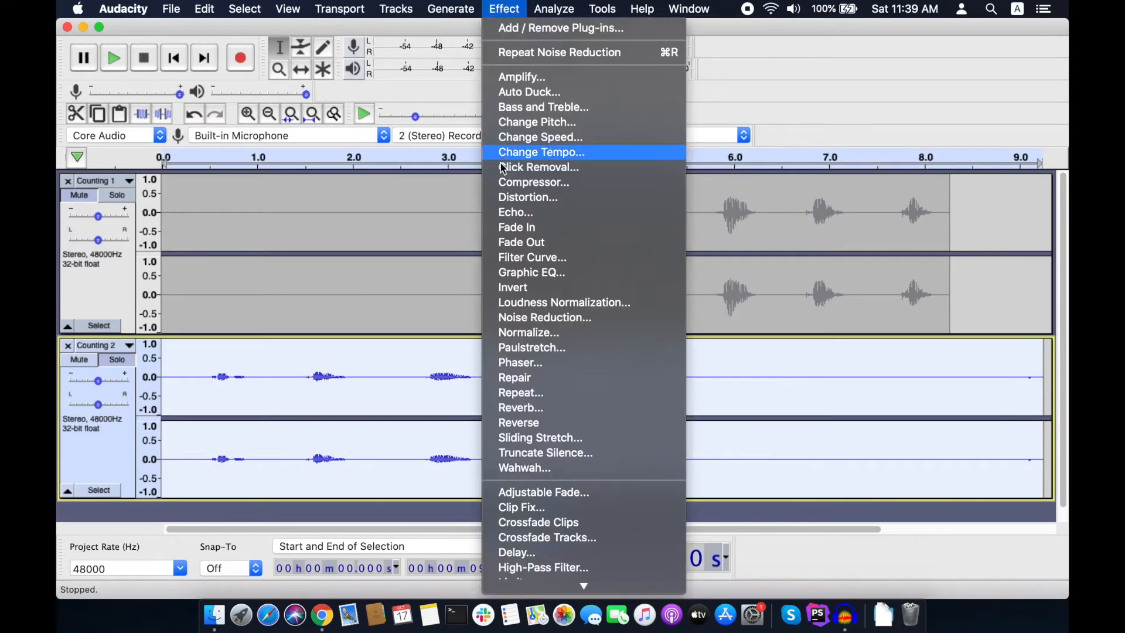
left_click(545, 317)
left_click(715, 459)
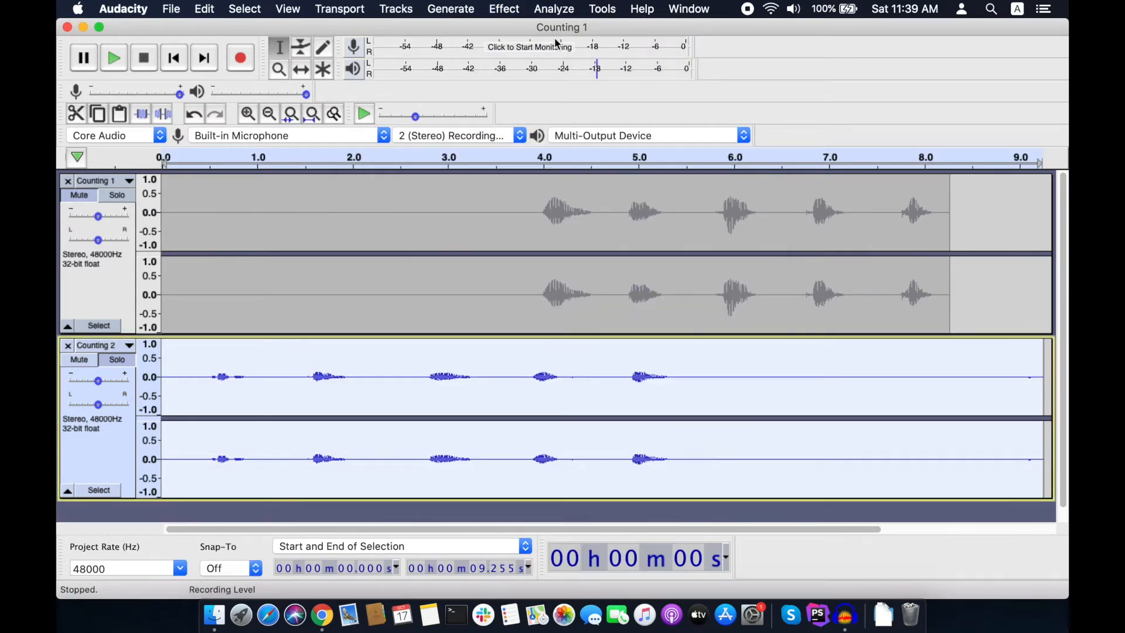
Apply Filter Curve EQ to the whole Counting 2 clip using the curve already in the dialog.
left_click(504, 9)
left_click(532, 258)
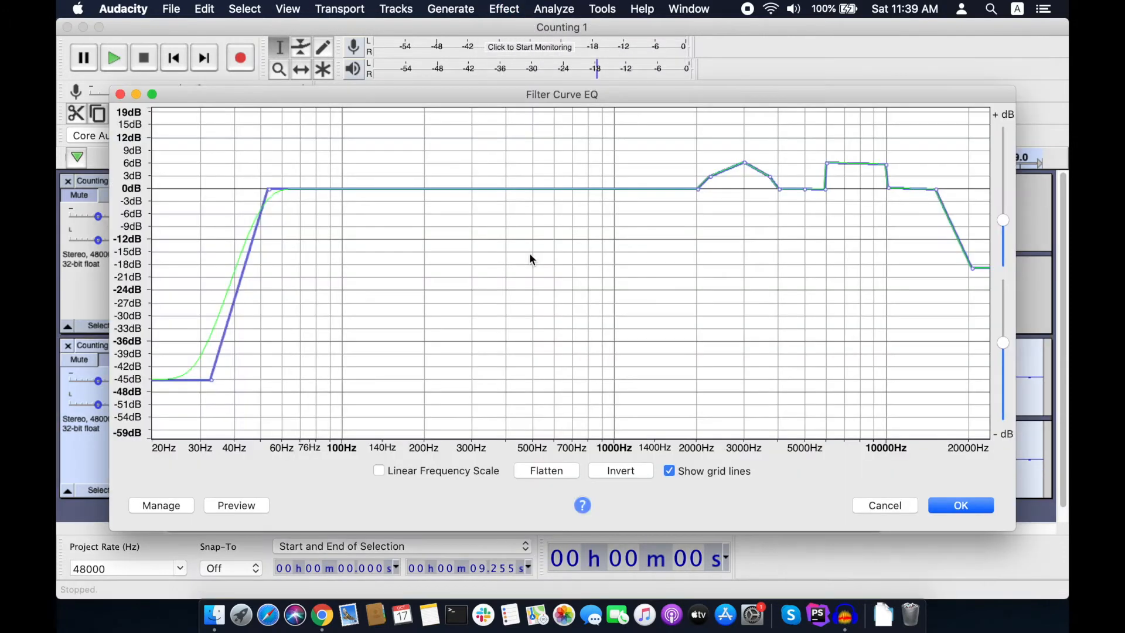
left_click(955, 504)
Apply the Compressor effect to the whole Counting 2 clip with the settings already in its dialog.
left_click(490, 7)
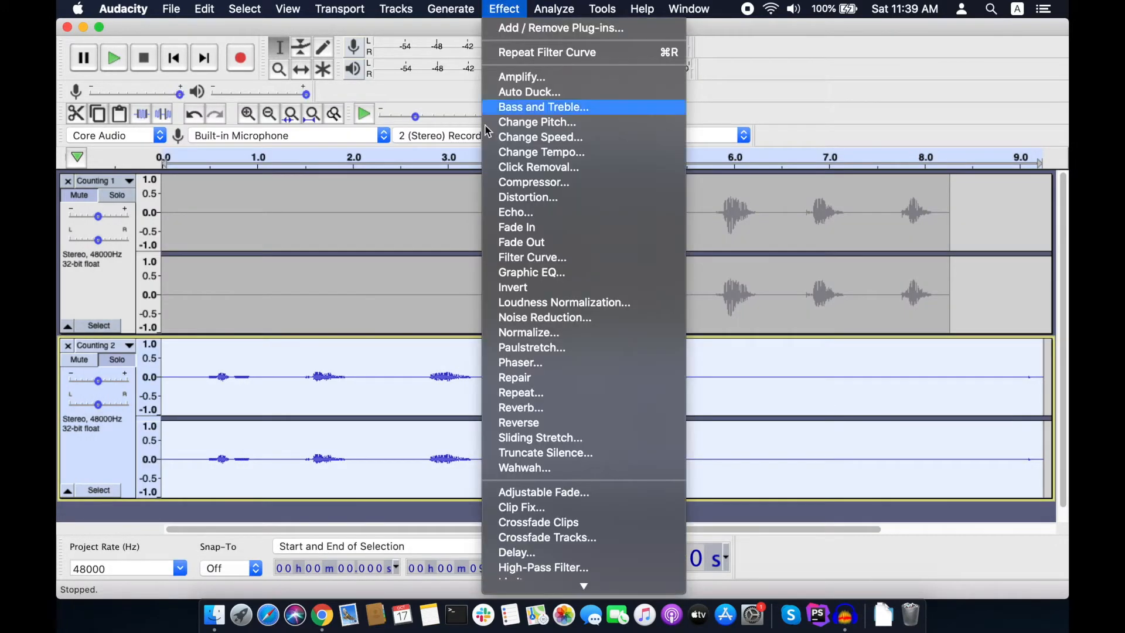
left_click(516, 179)
left_click(713, 487)
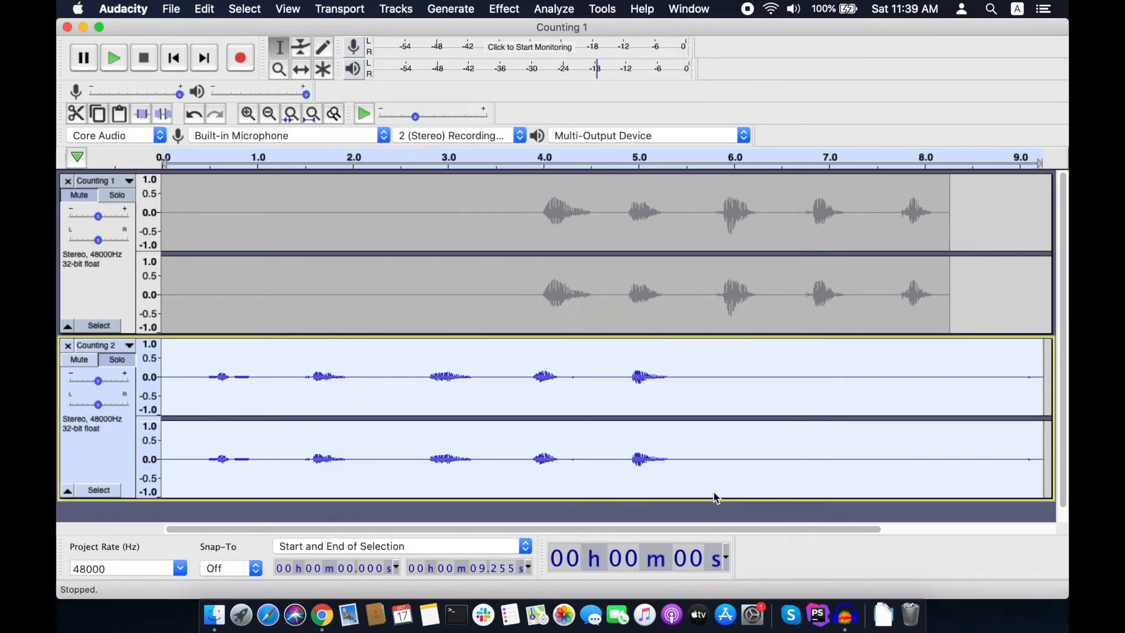
Normalize the whole Counting 2 clip to a -5.0 dB peak amplitude with DC offset removal.
left_click(504, 8)
left_click(519, 339)
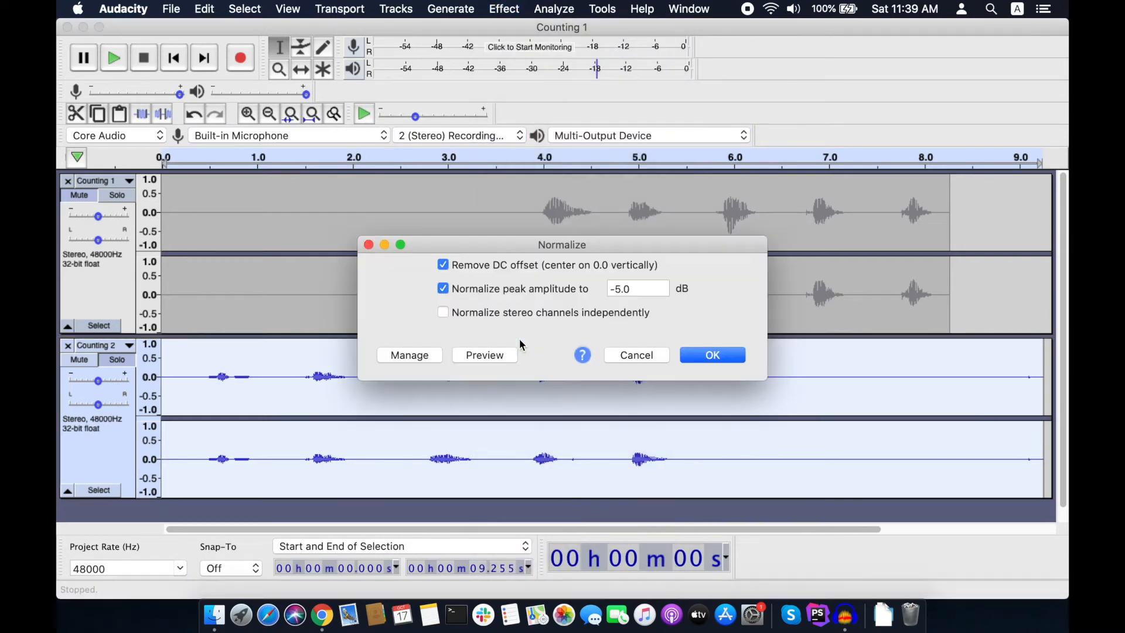
left_click(714, 355)
Solo Counting 1 and lower its loud word between about 5.8 and 6.2 s with Amplify.
left_click(481, 230)
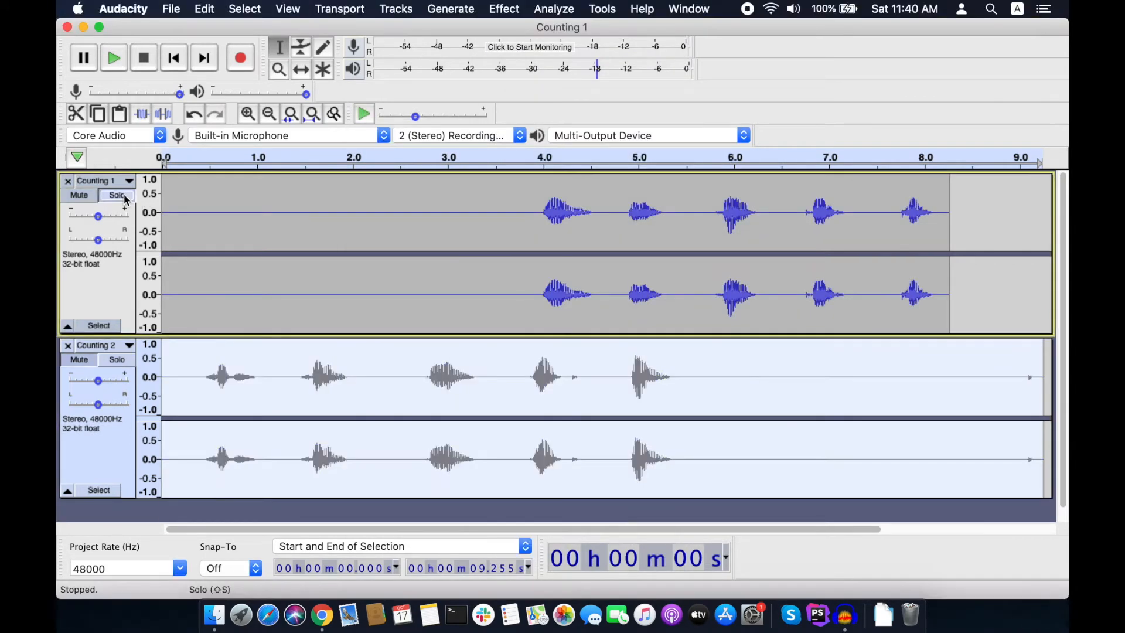
left_click_drag(717, 214, 753, 215)
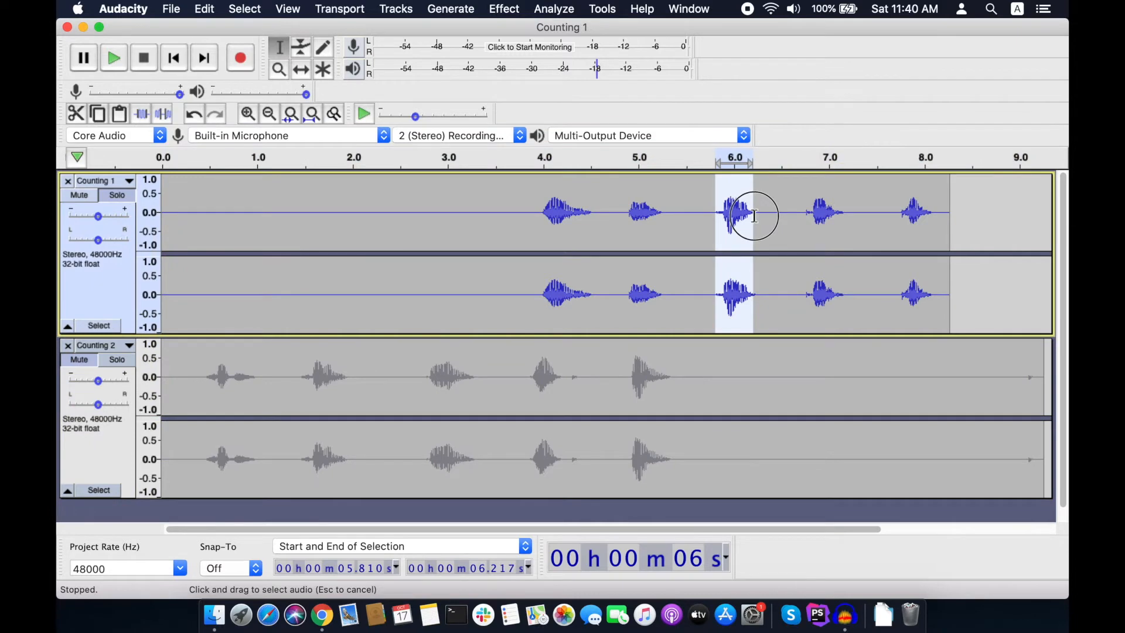
left_click(504, 8)
left_click(512, 78)
left_click_drag(580, 283, 548, 283)
left_click(732, 370)
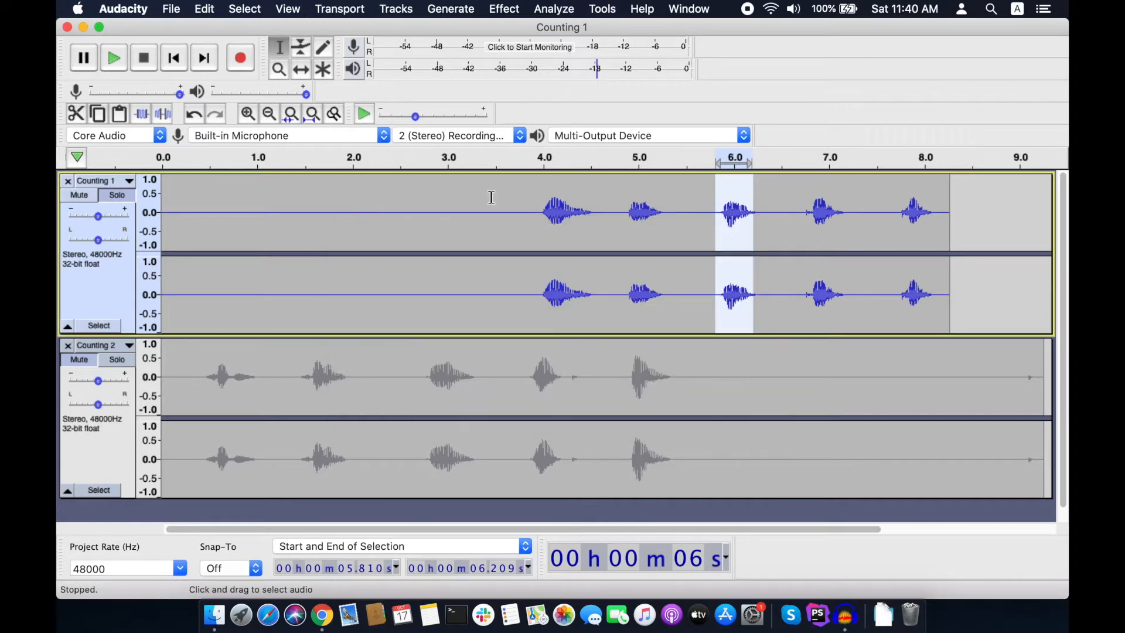
Play Counting 1 from about 3.5 s to the end to check the processed sound.
left_click(491, 199)
key("space")
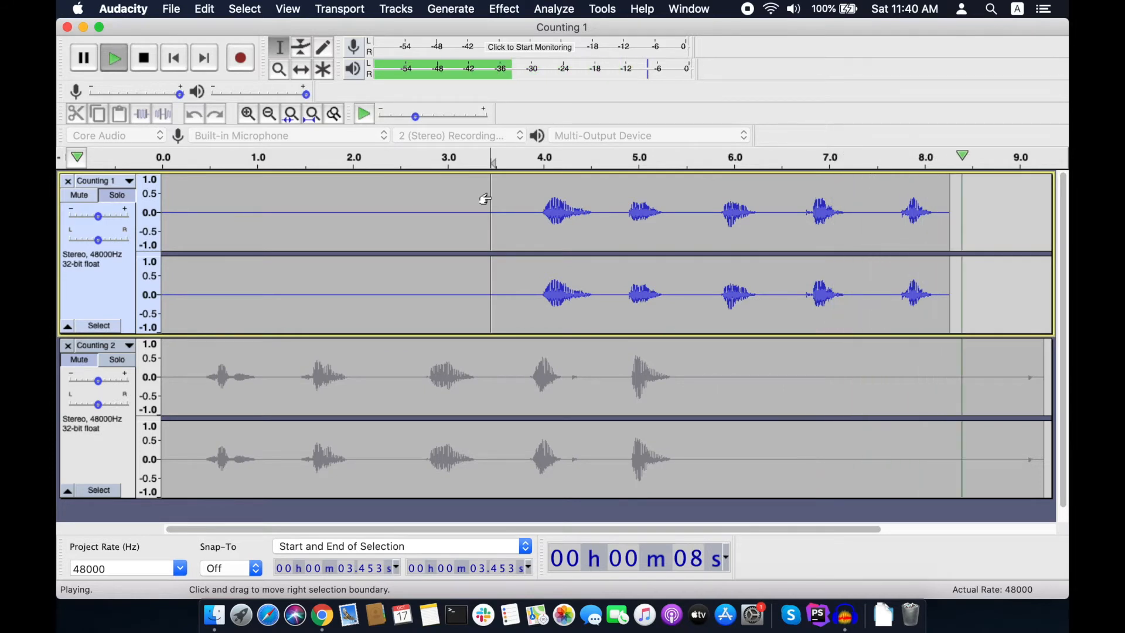
key("space")
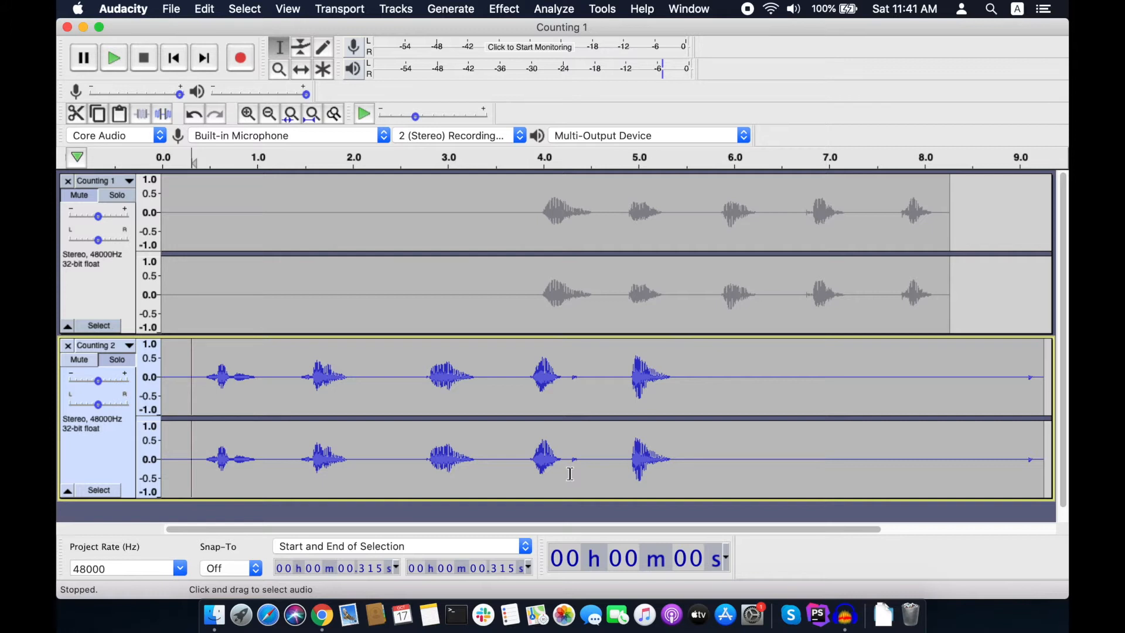
key("super+Tab")
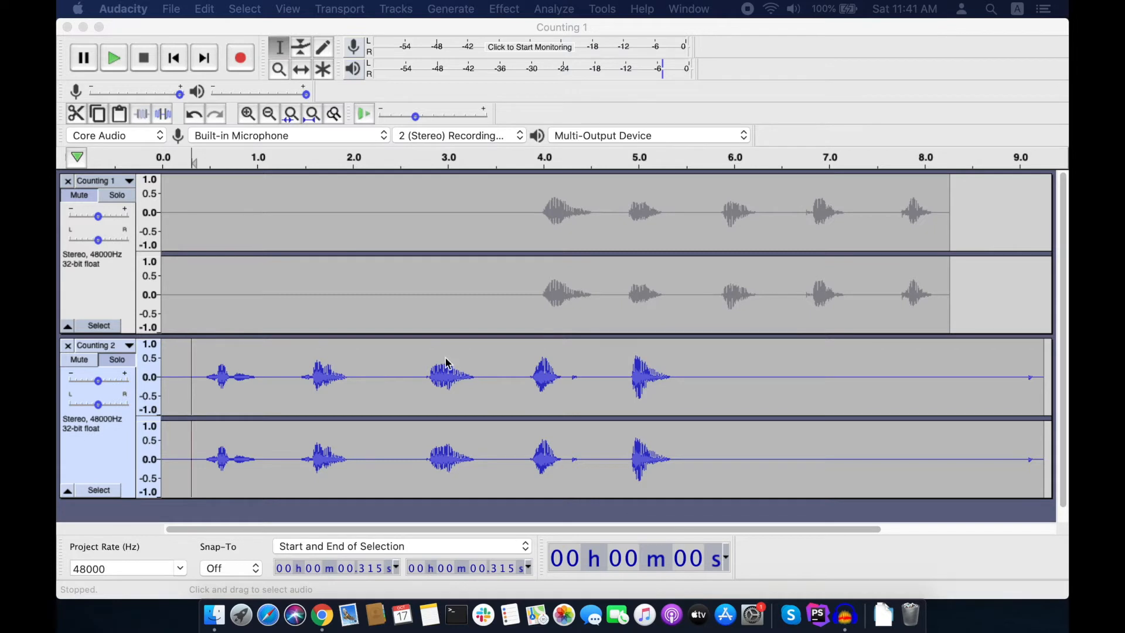
Turn off solo on Counting 2 and align both tracks end to end.
left_click(136, 364)
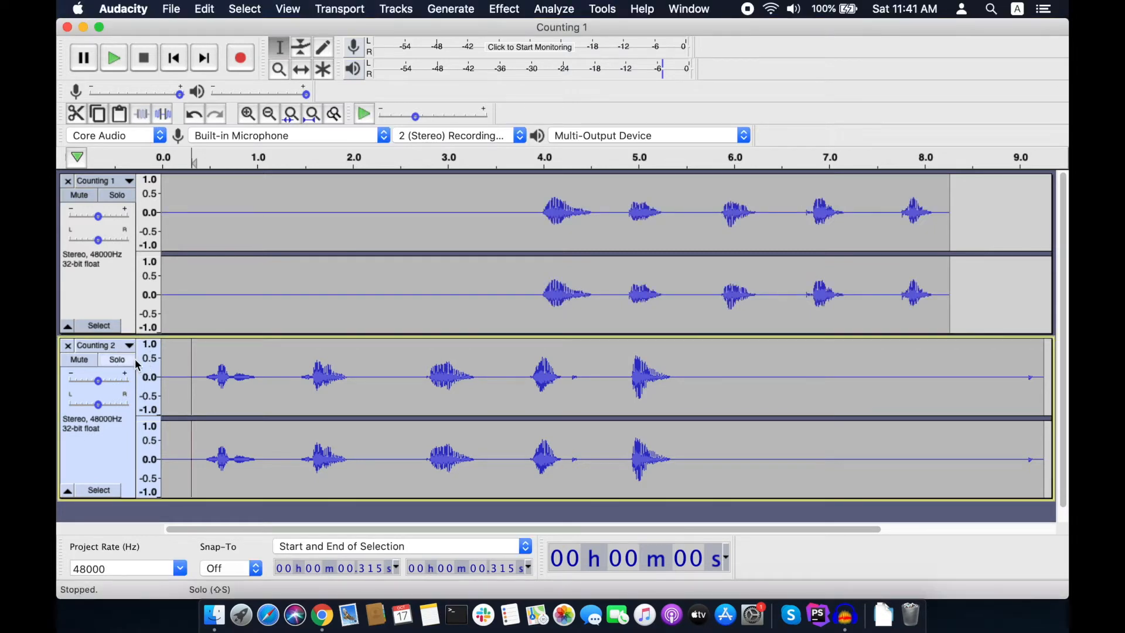
key("super+a")
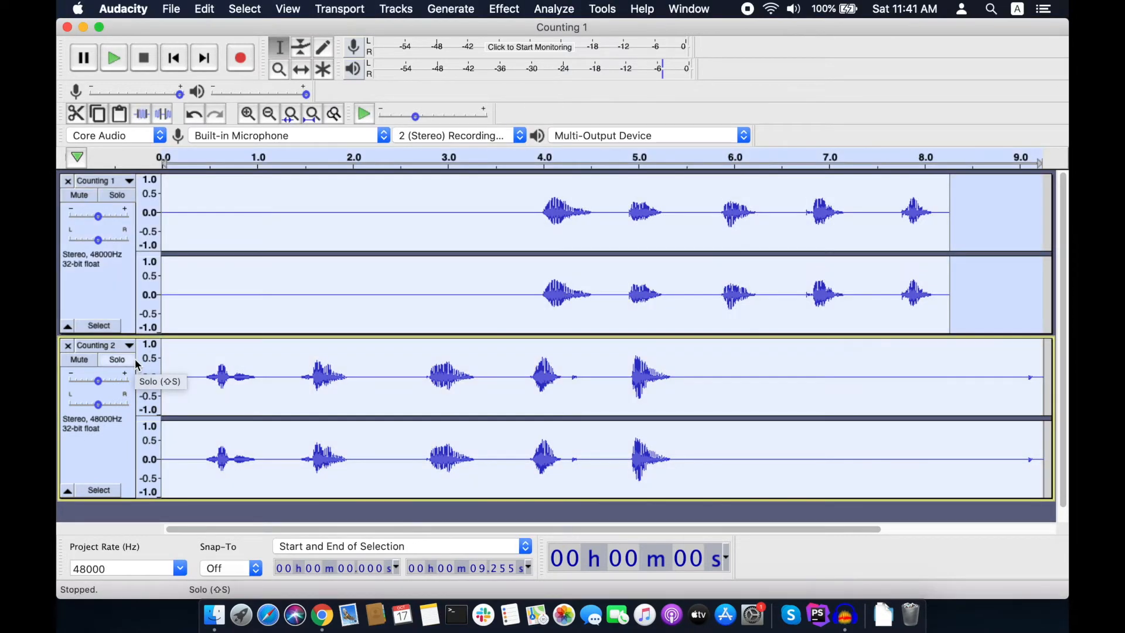
left_click(500, 9)
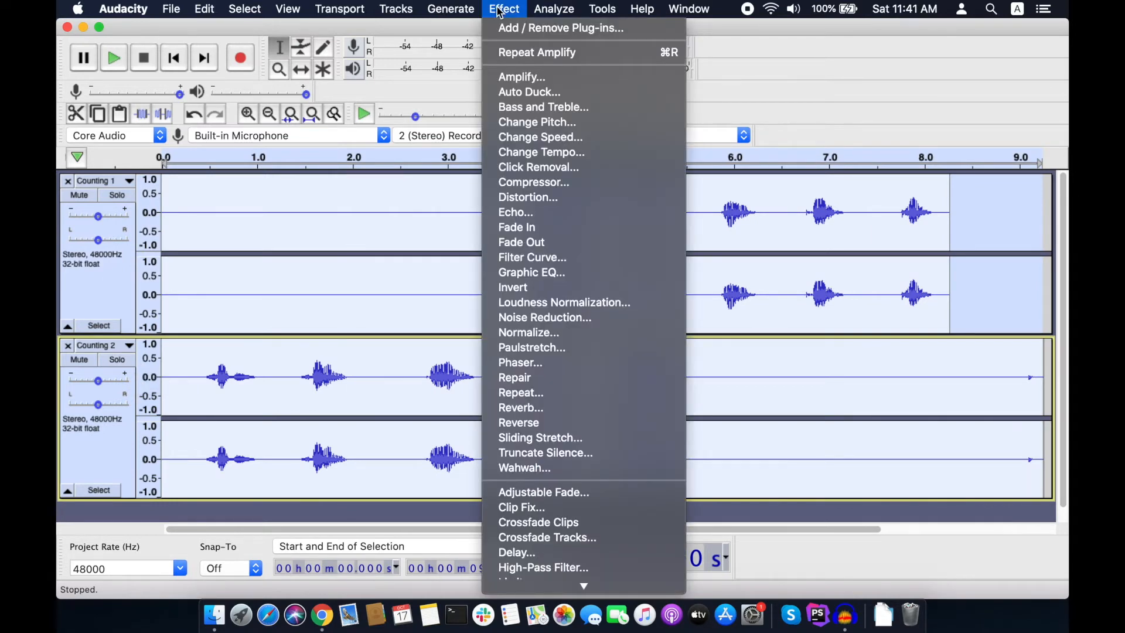
mouse_move(381, 11)
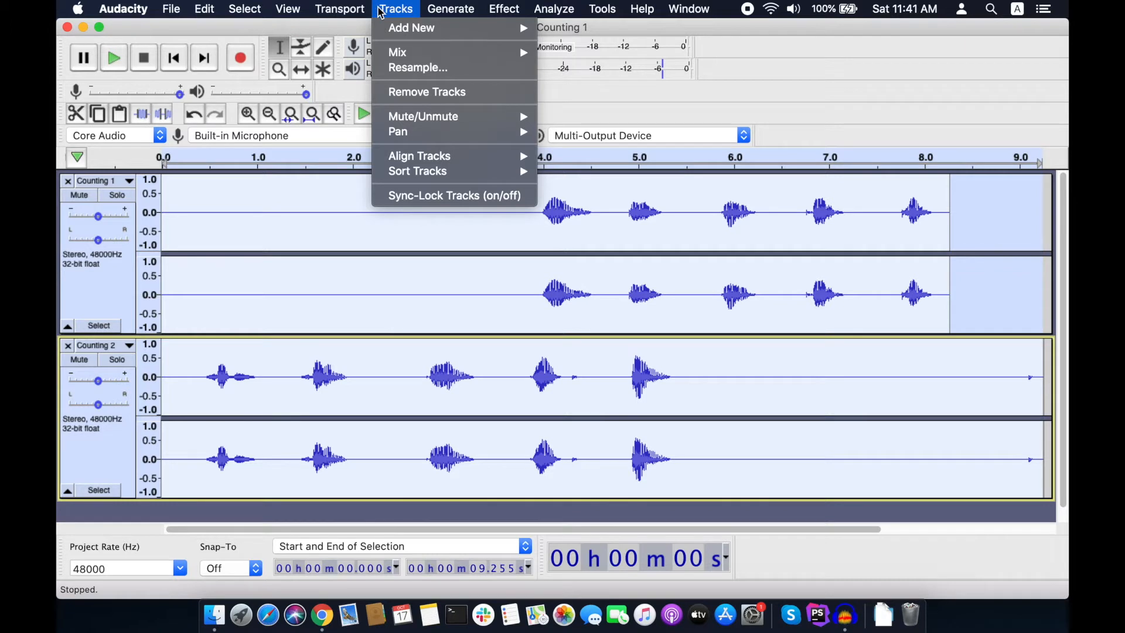
mouse_move(449, 170)
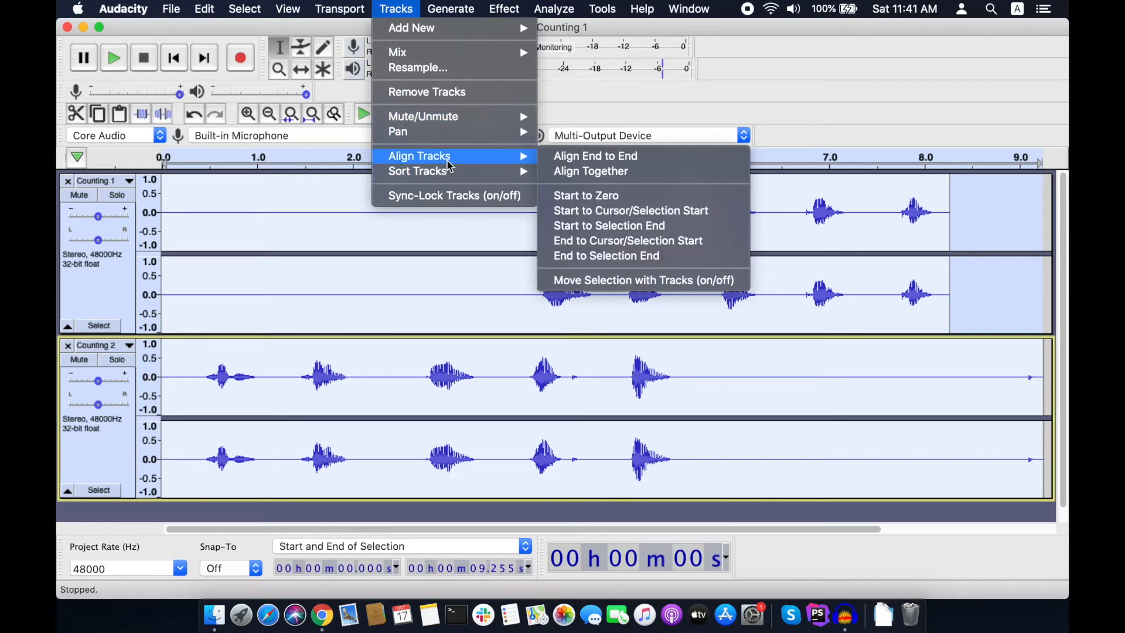
left_click(577, 157)
Mix and render the two aligned counting tracks into a single stereo track.
left_click(393, 8)
mouse_move(398, 52)
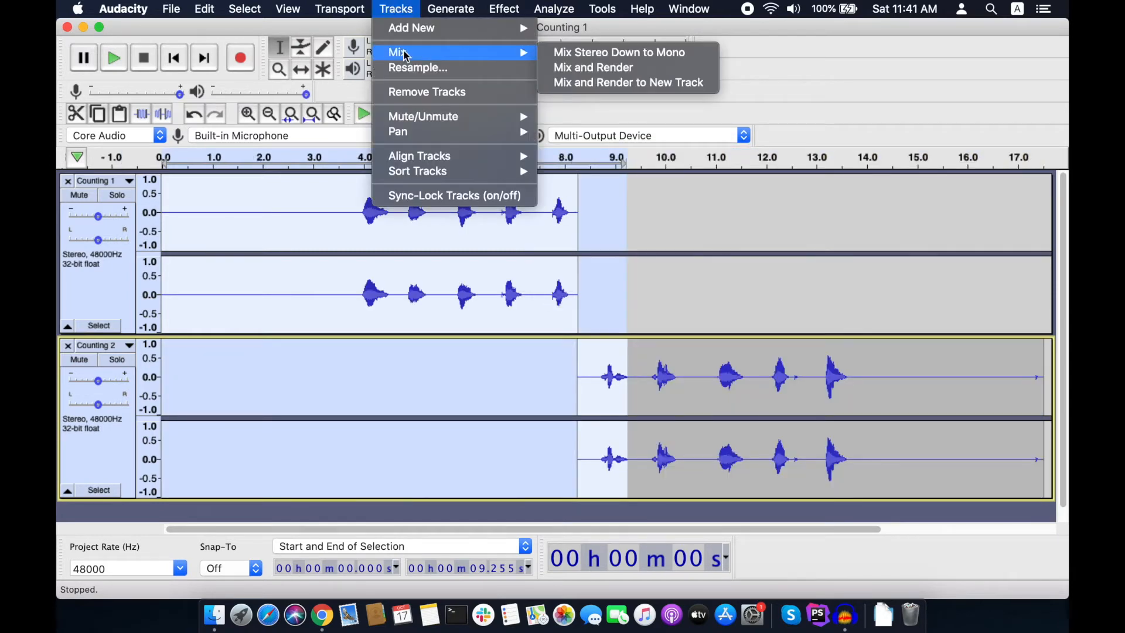
left_click(594, 67)
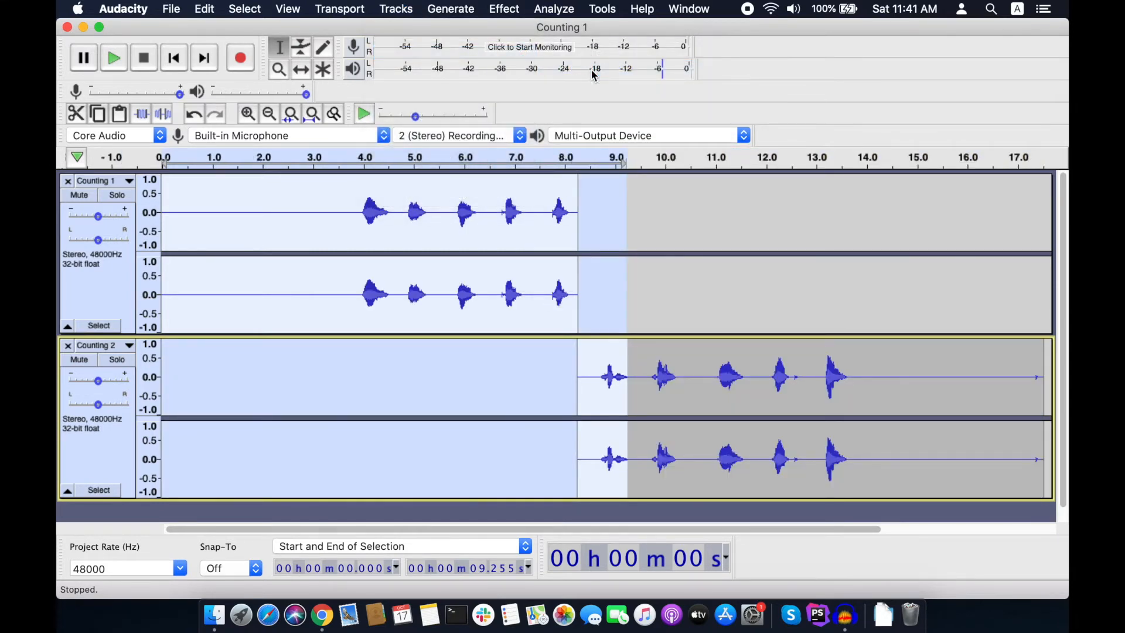
Add a label track to the project and move it above the Mix track.
key("super+a")
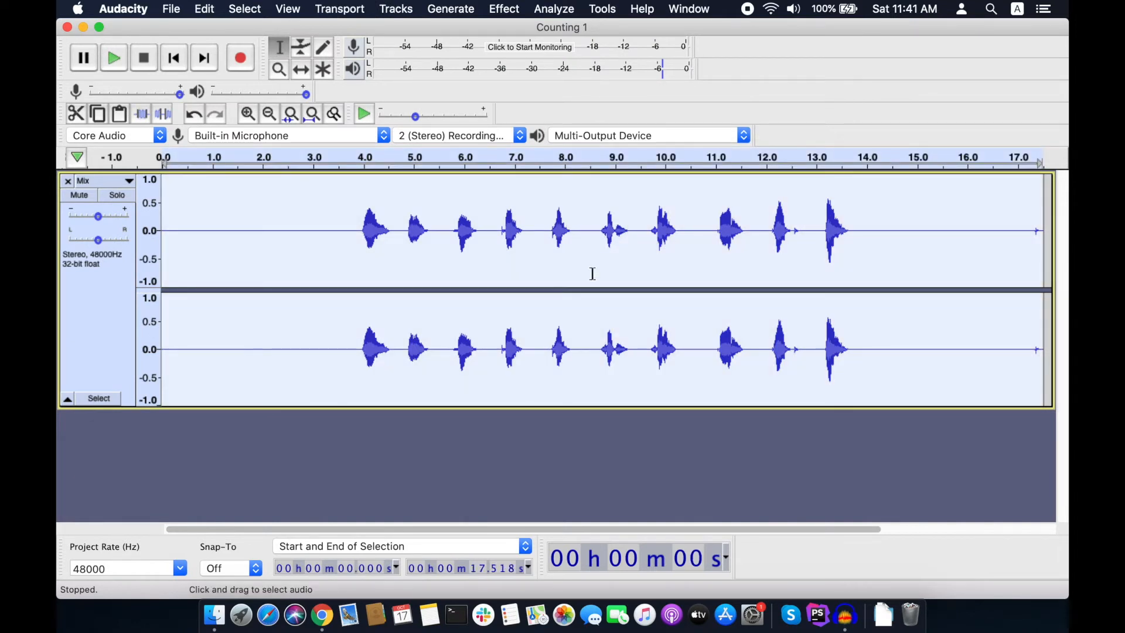
left_click(395, 9)
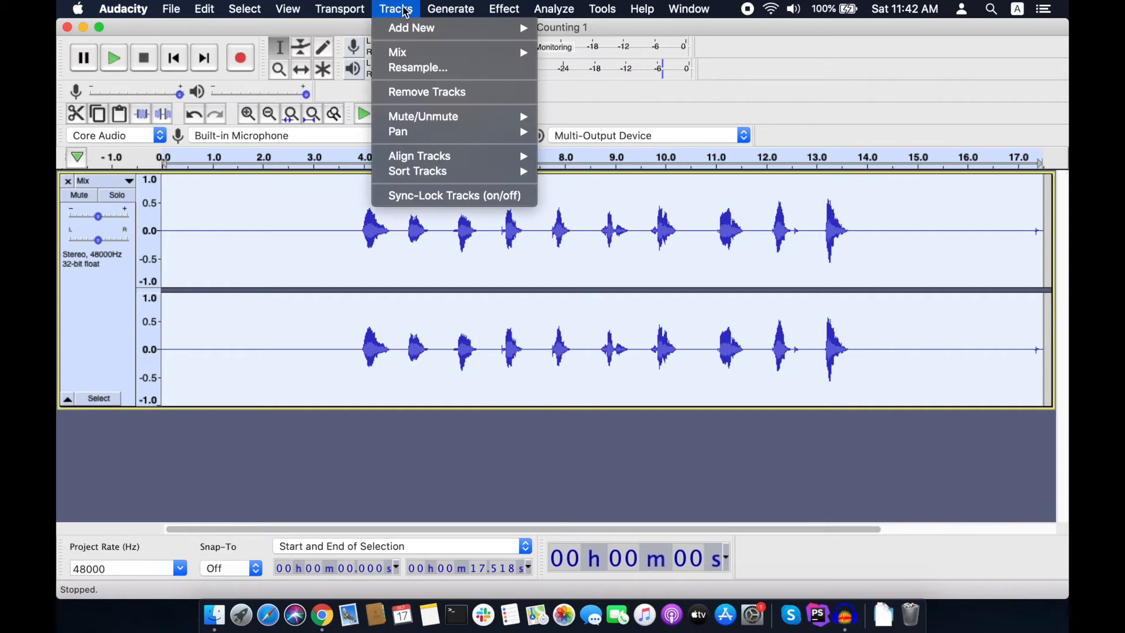
mouse_move(414, 30)
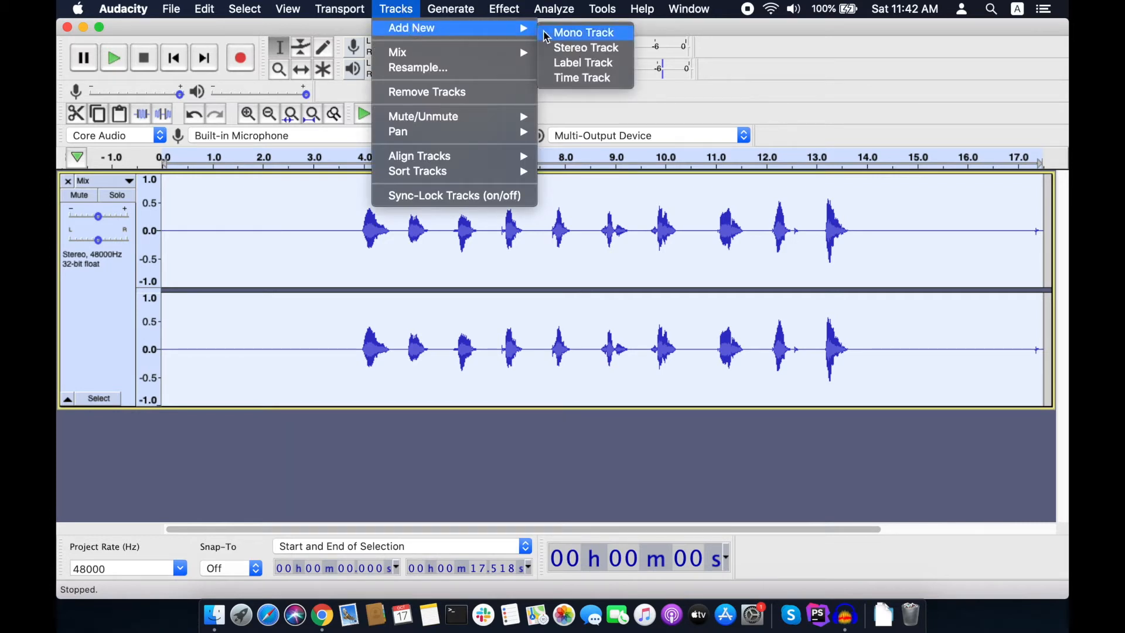
left_click(572, 68)
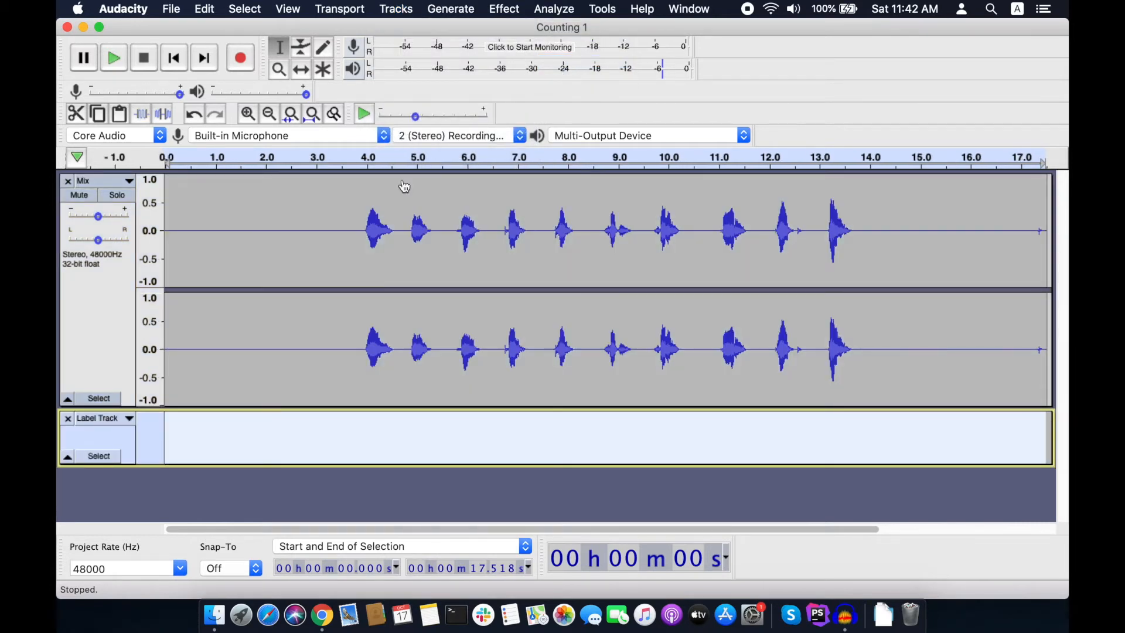
left_click(120, 418)
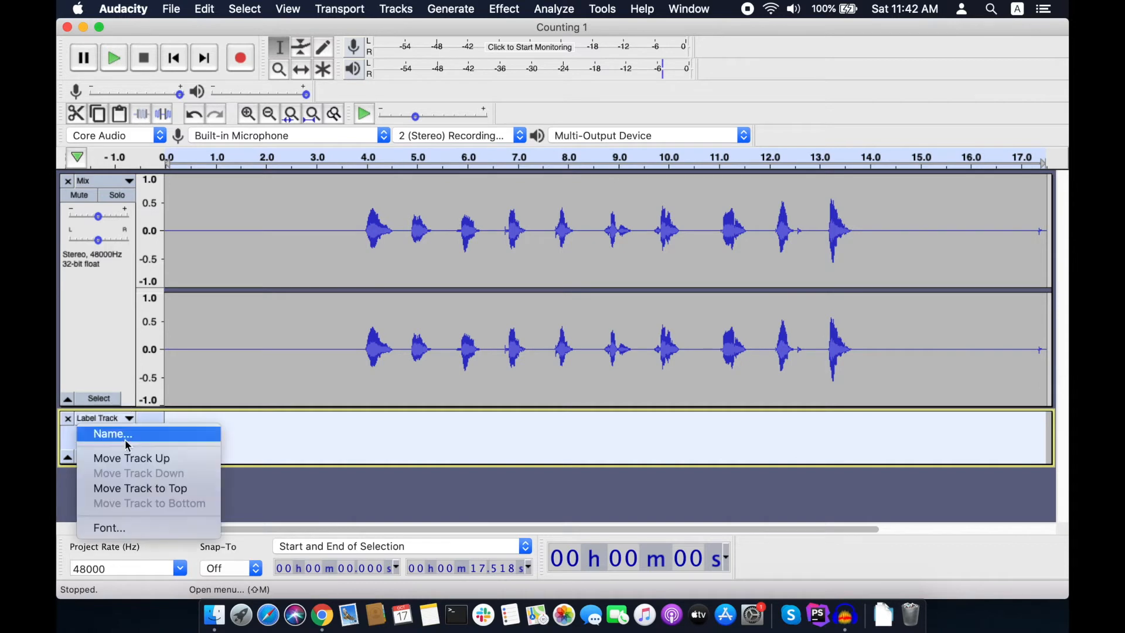
left_click(144, 488)
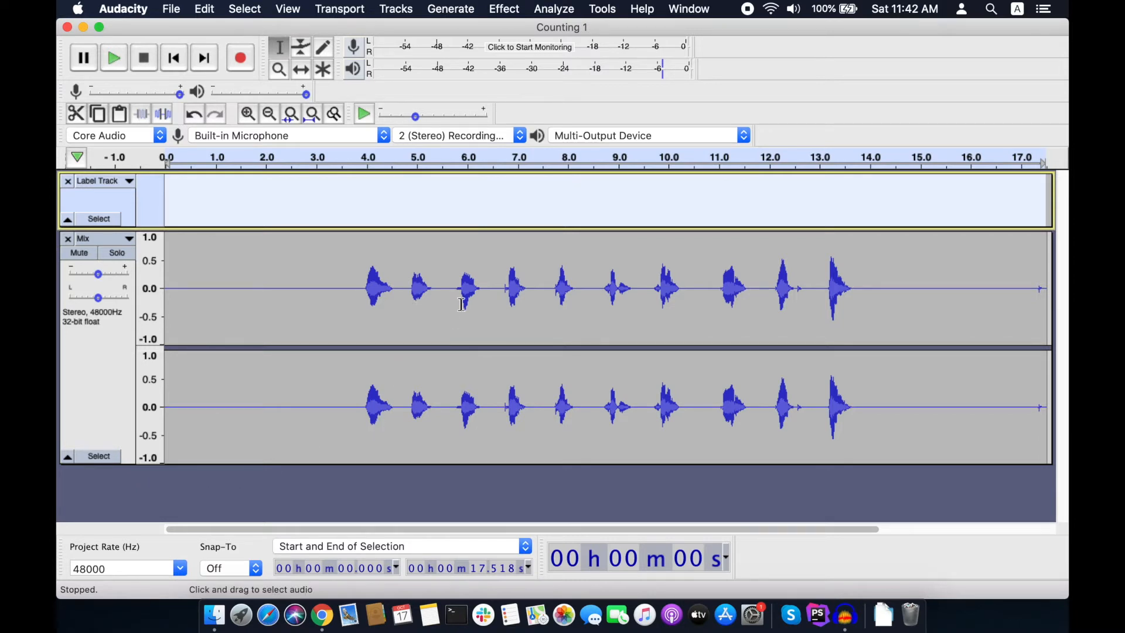
Add the labels "five", "four" and "three" at about 6.0, 6.8 and 7.8 s on the label track.
left_click(468, 193)
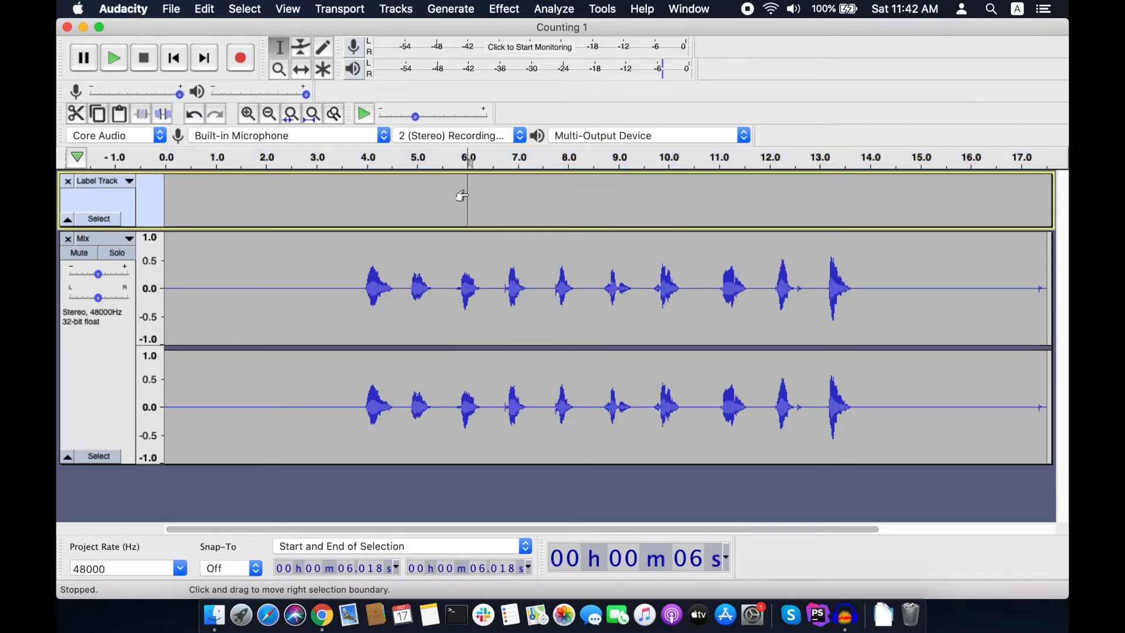
type("five")
key("Return")
left_click(508, 192)
type("four")
key("Return")
left_click(559, 197)
type("three")
key("Return")
Add the labels "nine" and "eight" at about 11.1 and 12.2 s on the label track.
left_click(724, 211)
type("nine")
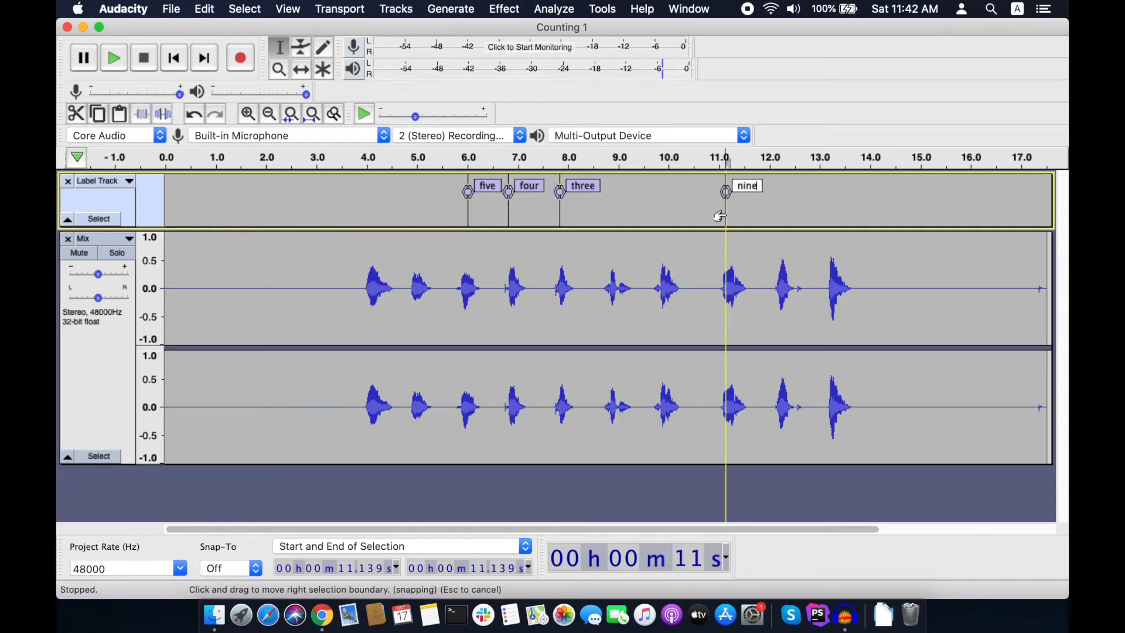
key("Return")
left_click(779, 201)
type("eight")
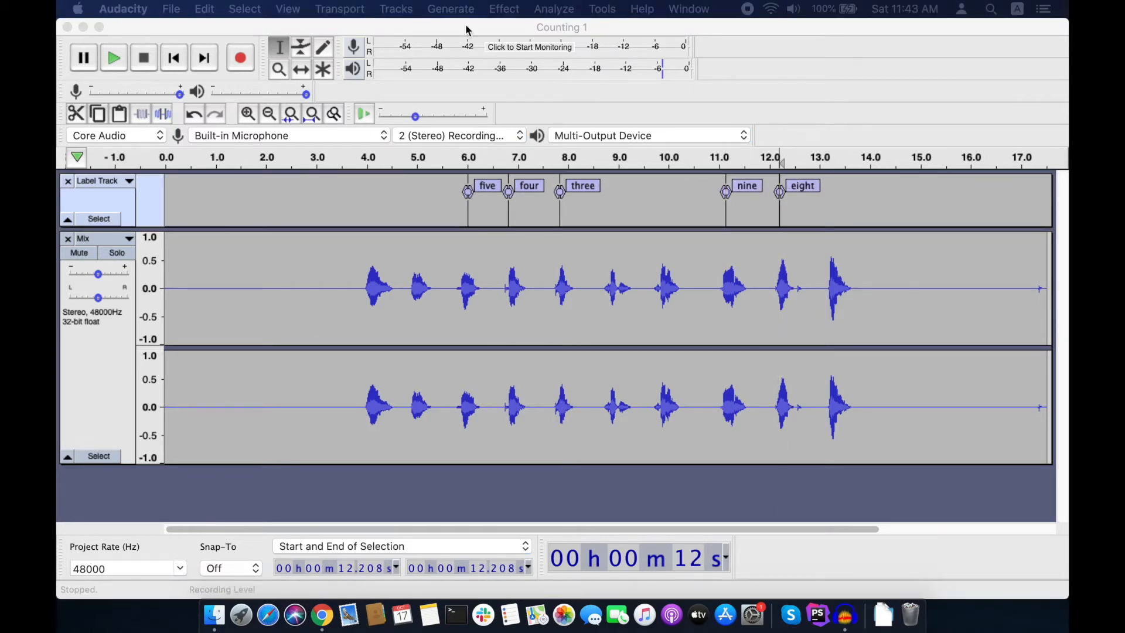
left_click(202, 9)
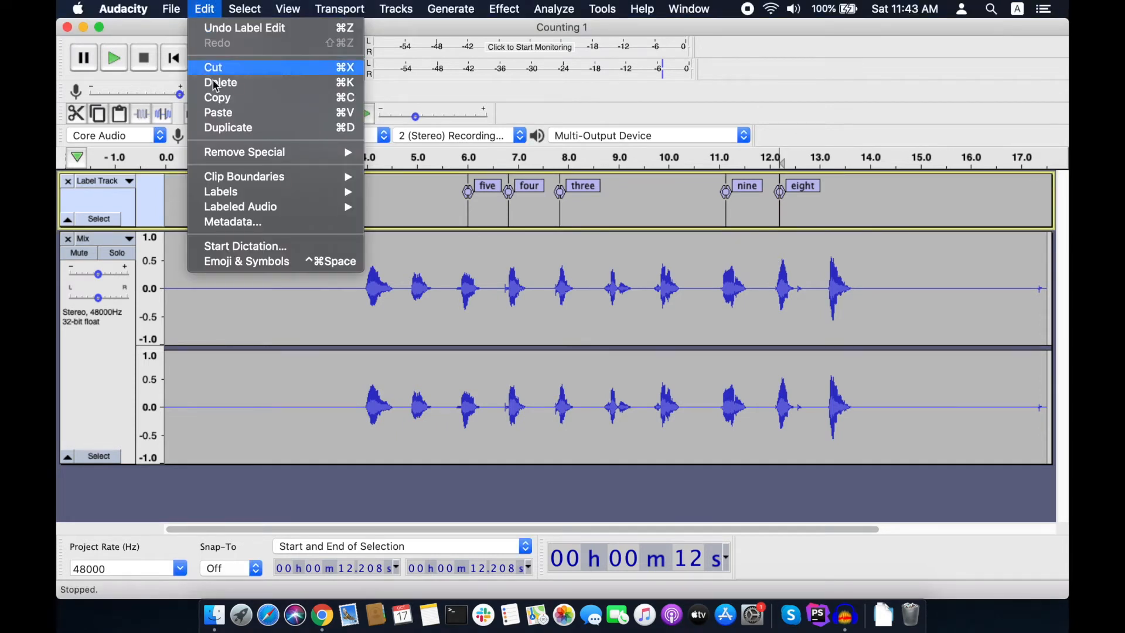
mouse_move(256, 197)
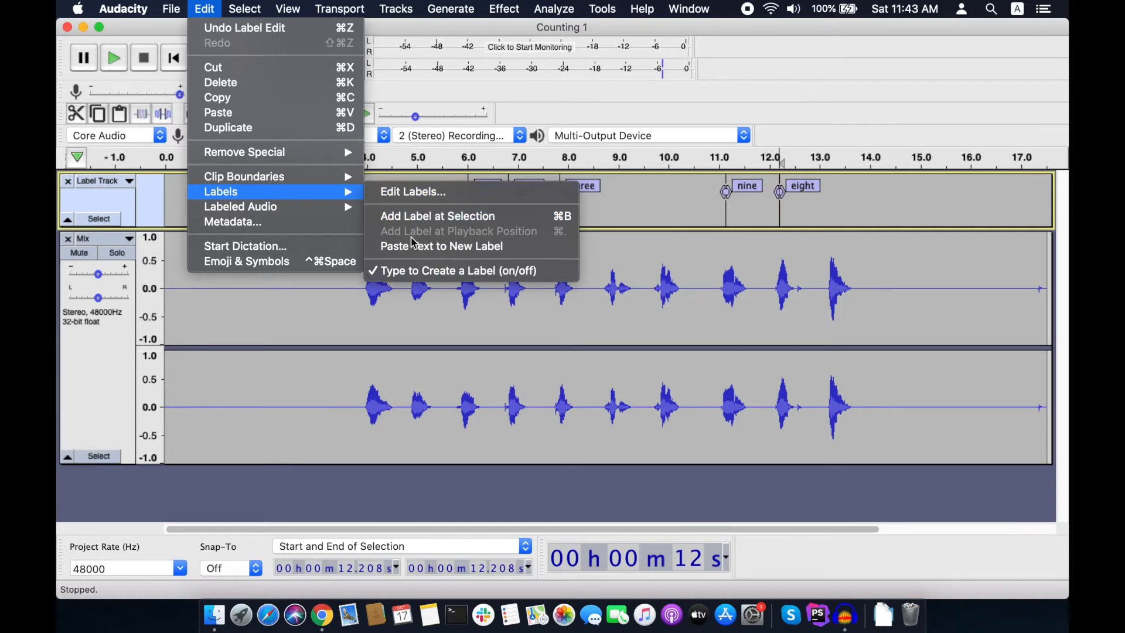
left_click(542, 311)
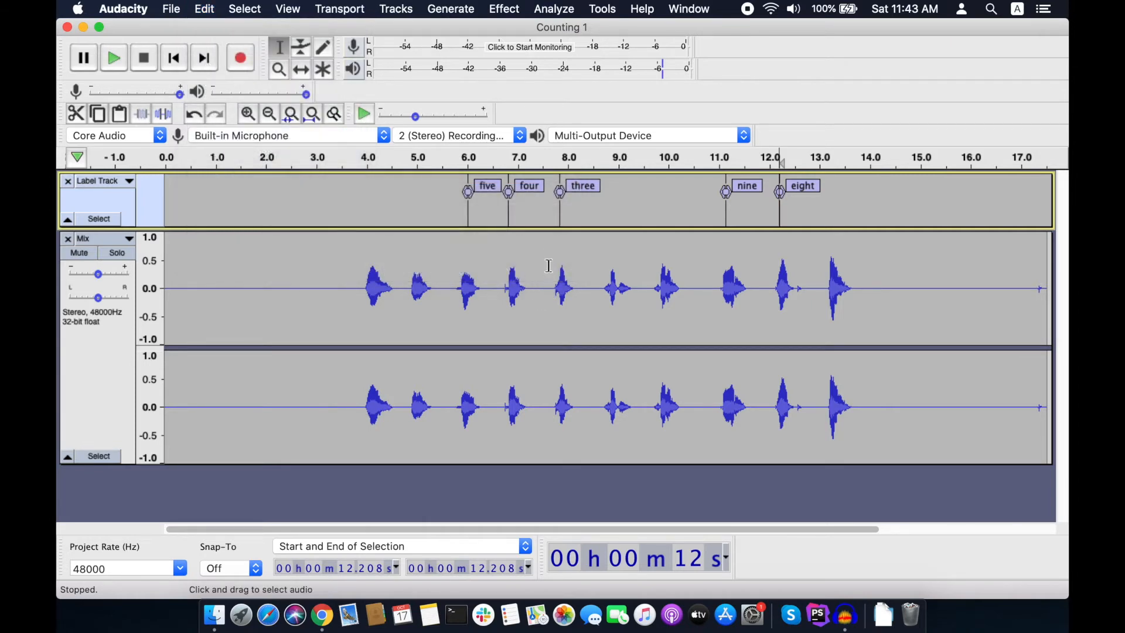
Move the roughly 1 s section of the Mix track under the "three" label to about 5.5 s, ahead of the "five" audio.
left_click_drag(539, 246, 591, 261)
key("Delete")
left_click(442, 253)
key("super+v")
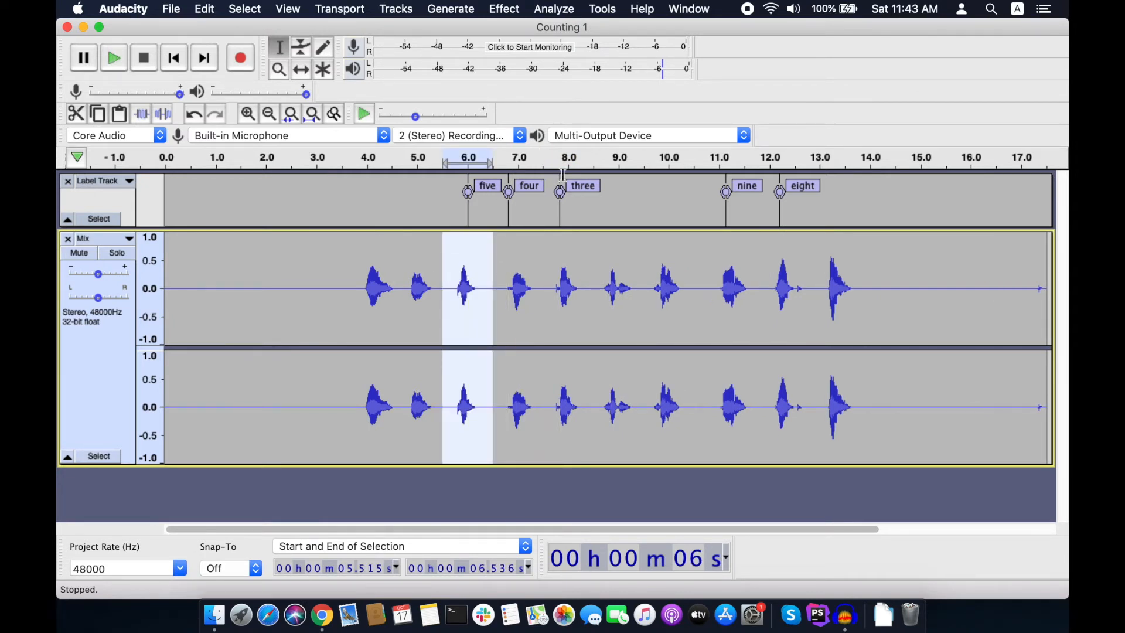
left_click(582, 213)
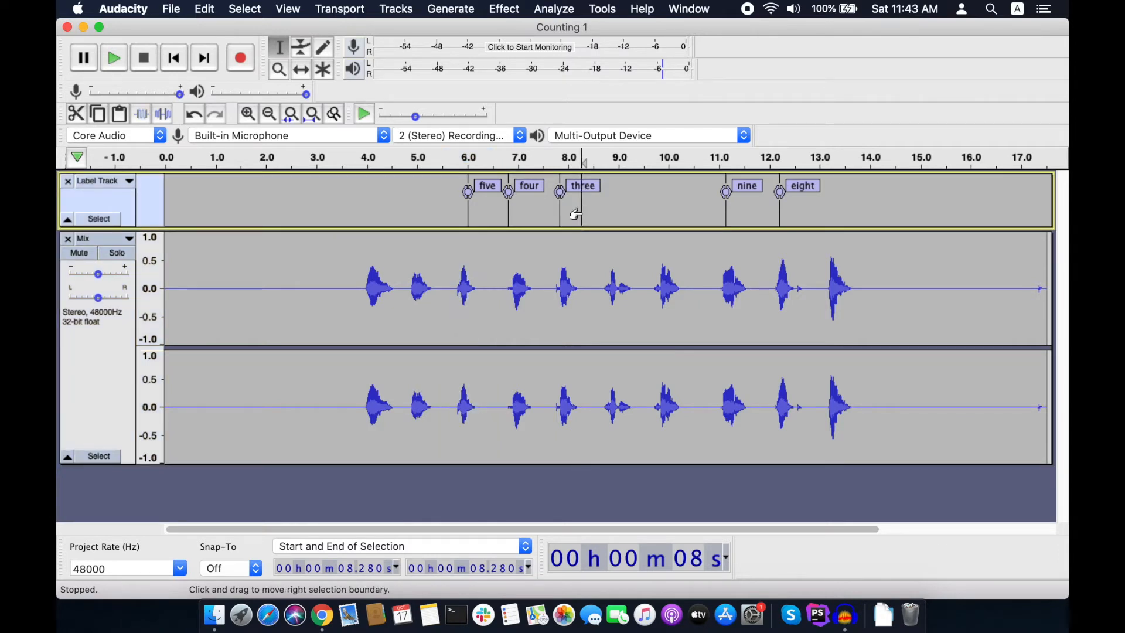
Undo the last move of the "three" audio on the Mix track.
key("super+z")
key("super+shift+z")
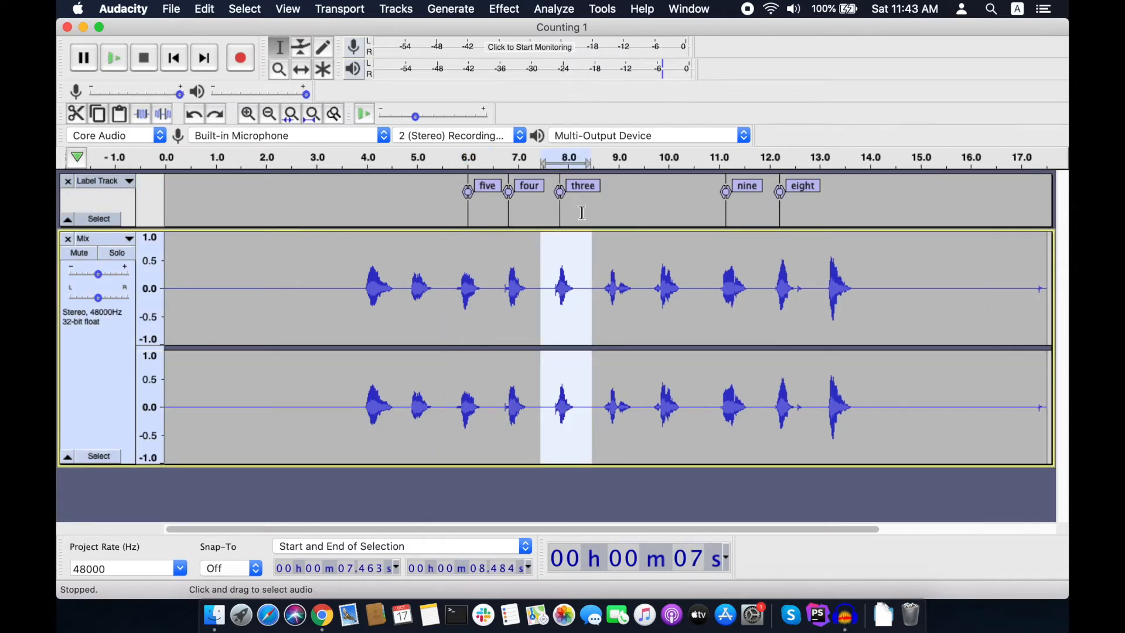
Move the "three" section, from about 7.5 to 8.5 s on both the label and Mix tracks, to about 5.5 s, ahead of "five".
left_click(544, 260)
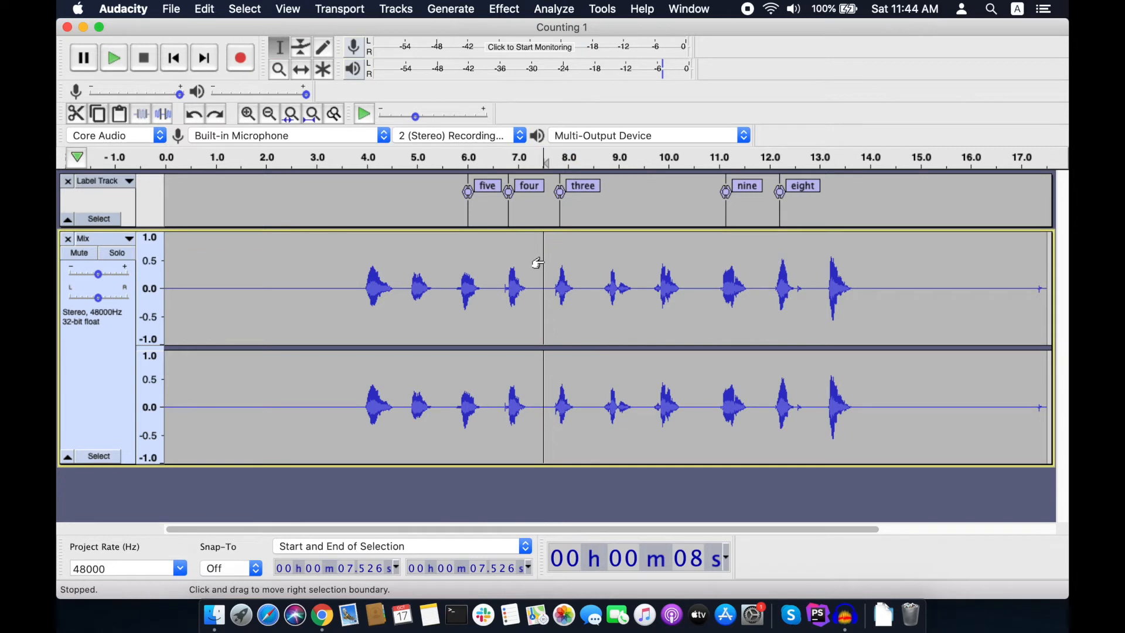
left_click(550, 212, "shift")
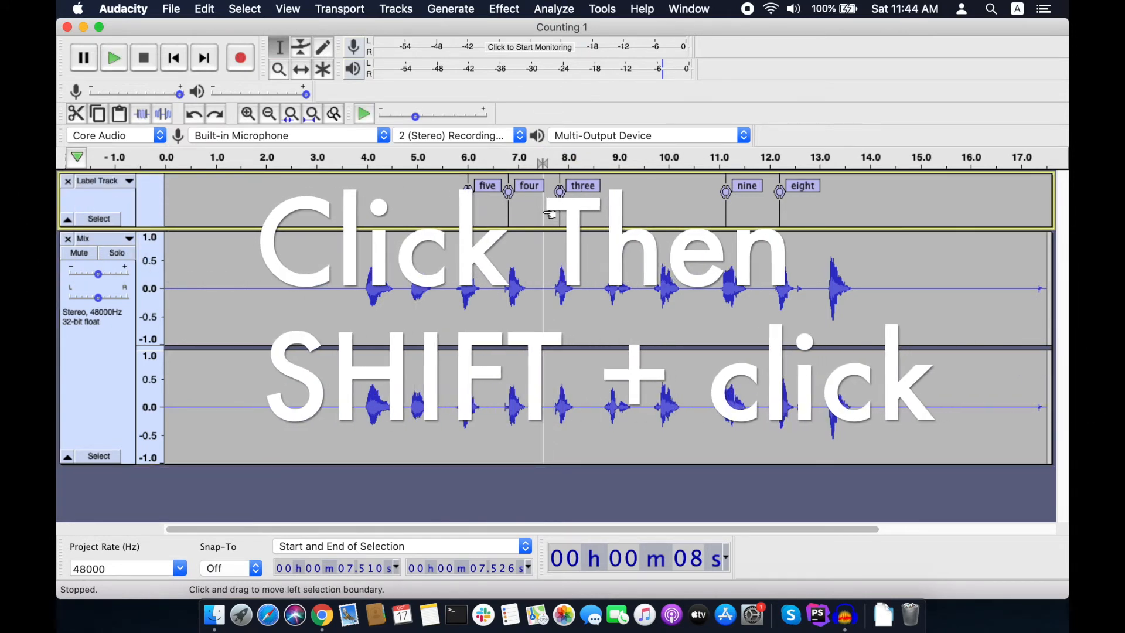
left_click(586, 219, "shift")
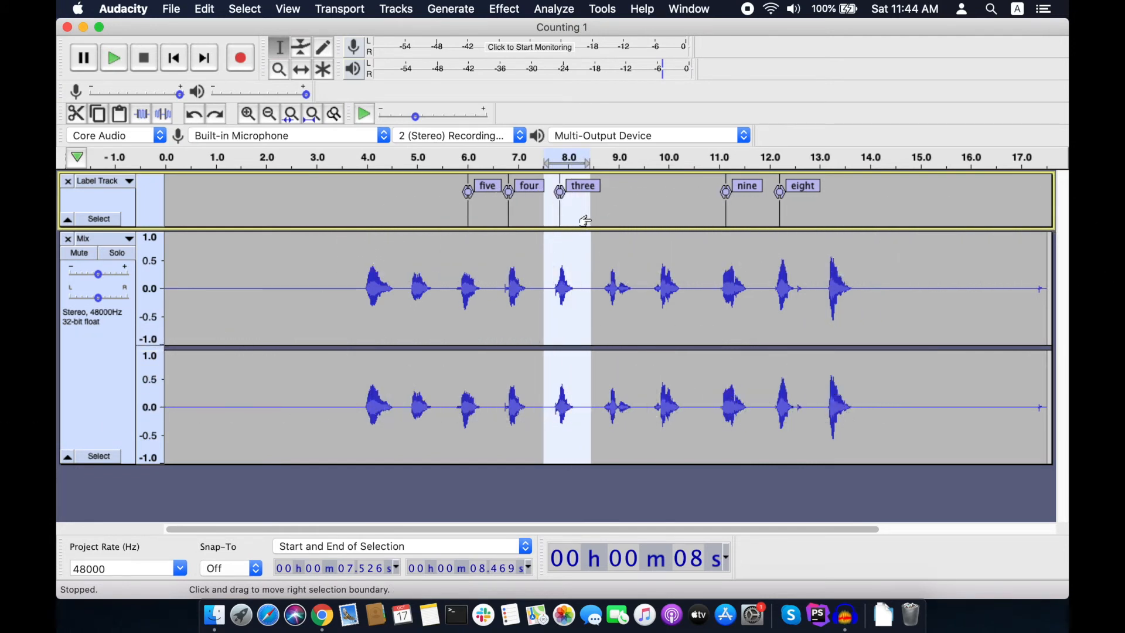
key("Delete")
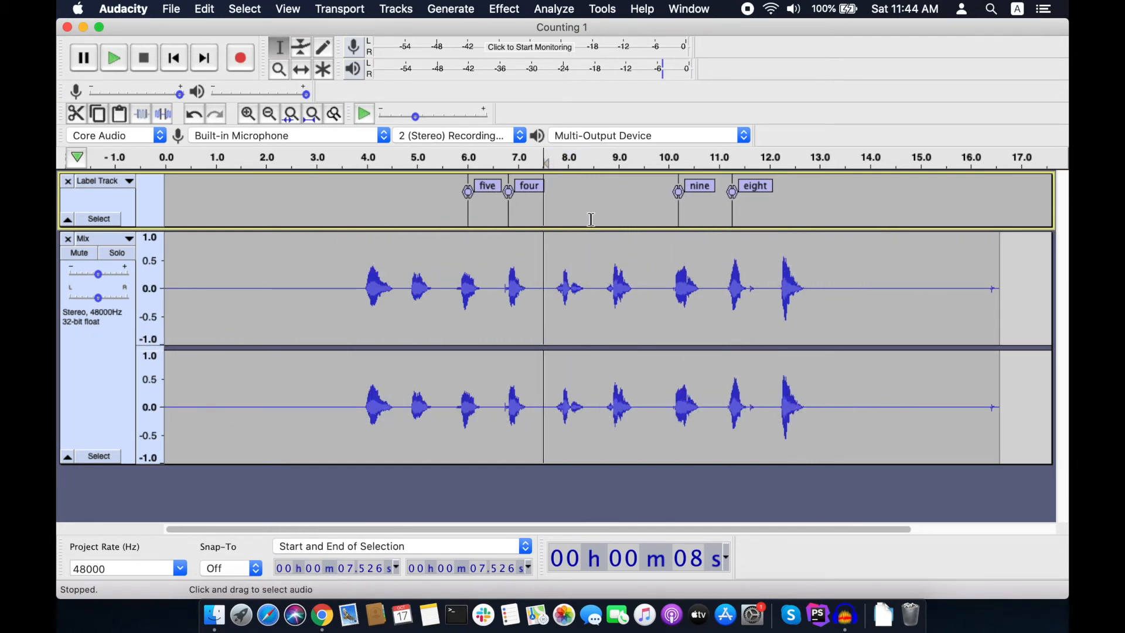
left_click(441, 216)
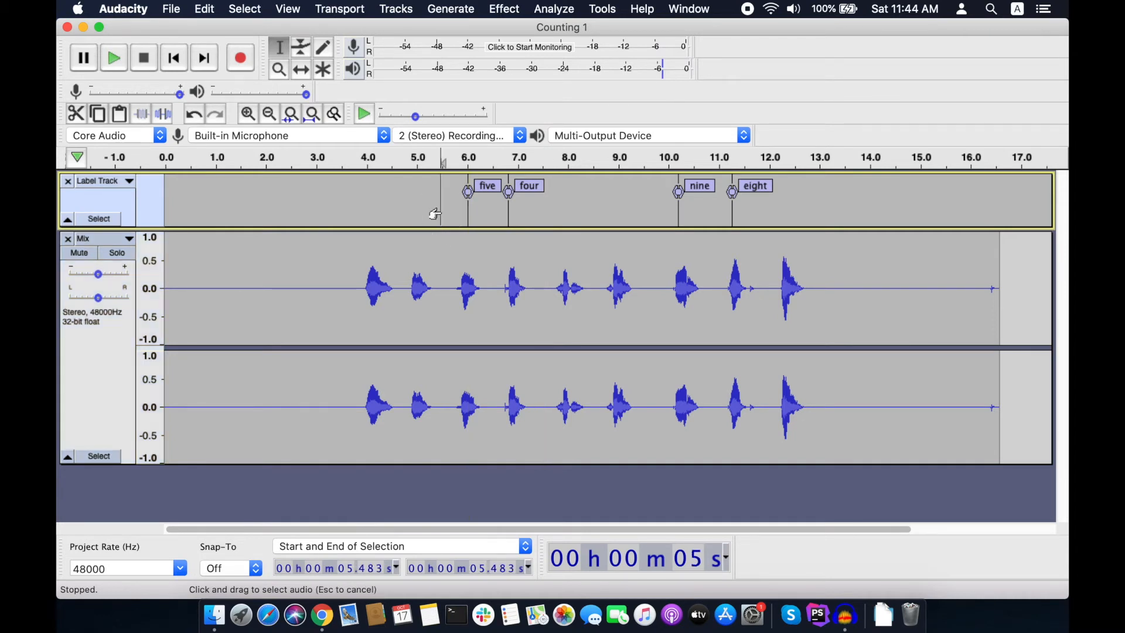
left_click(436, 246)
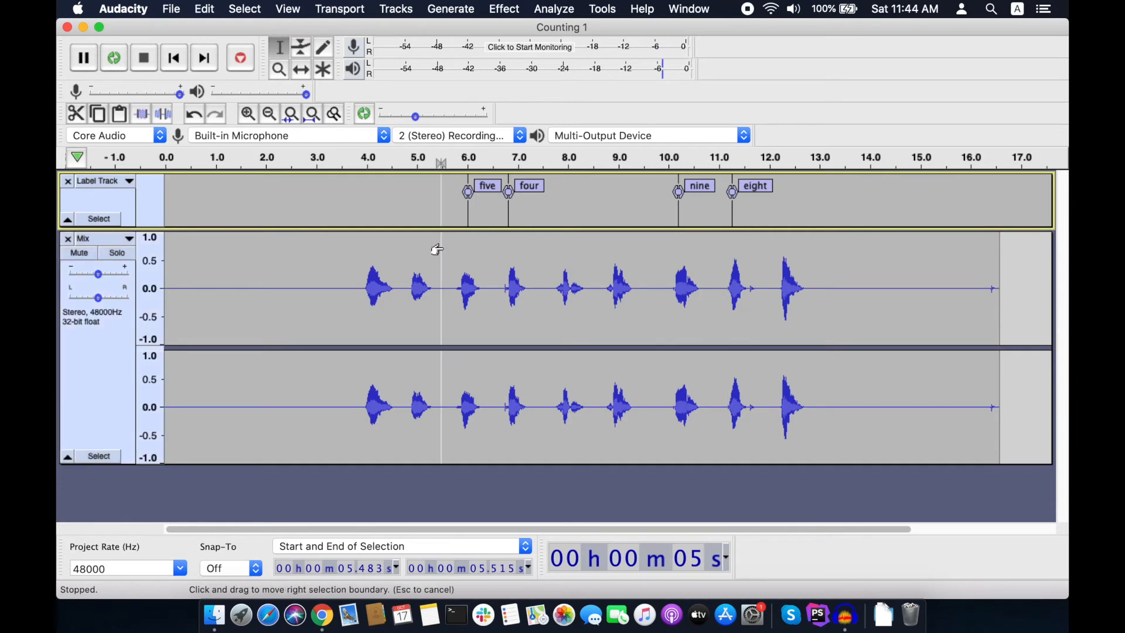
key("super+v")
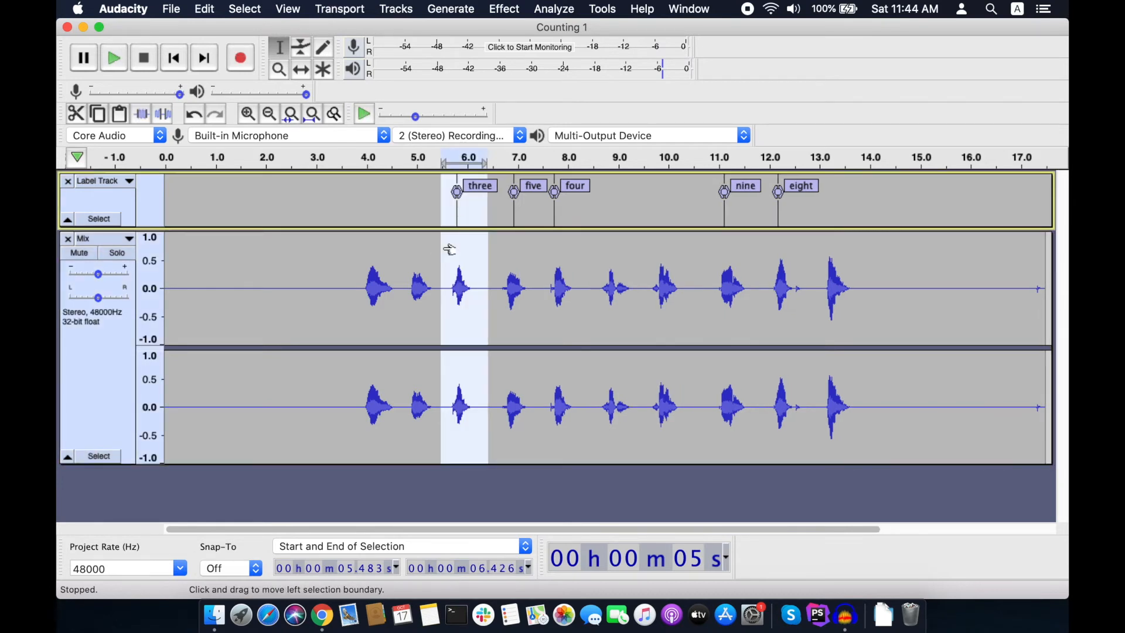
Move the roughly 1 s "four" section of both tracks to about 6.4 s, between "three" and "five".
left_click_drag(538, 260, 587, 263)
key("super+x")
left_click(491, 252)
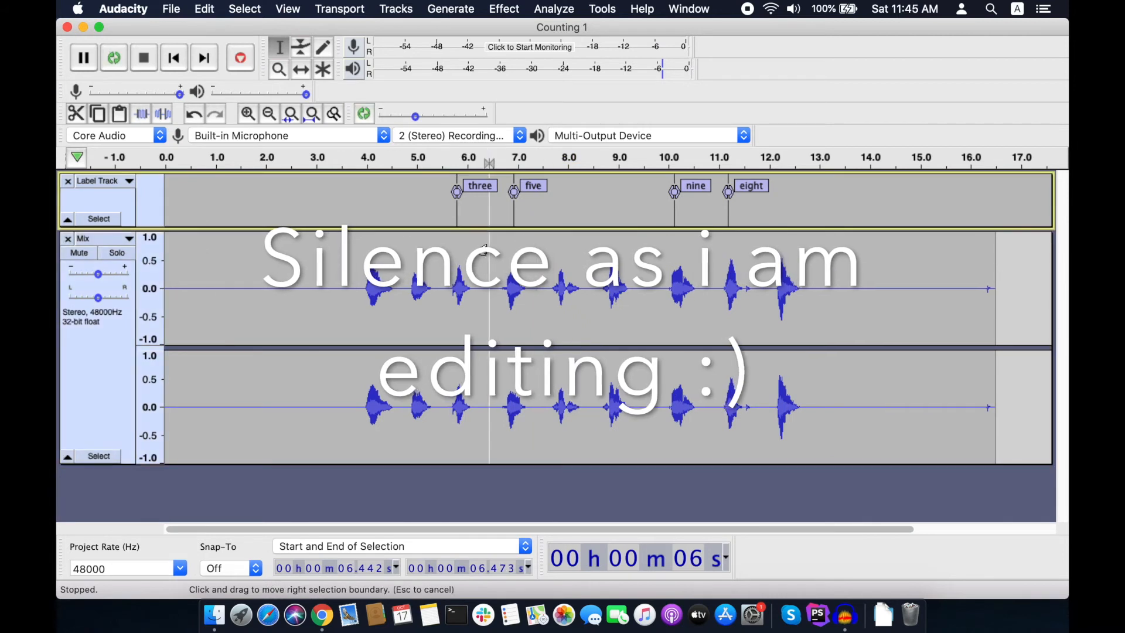
key("super+v")
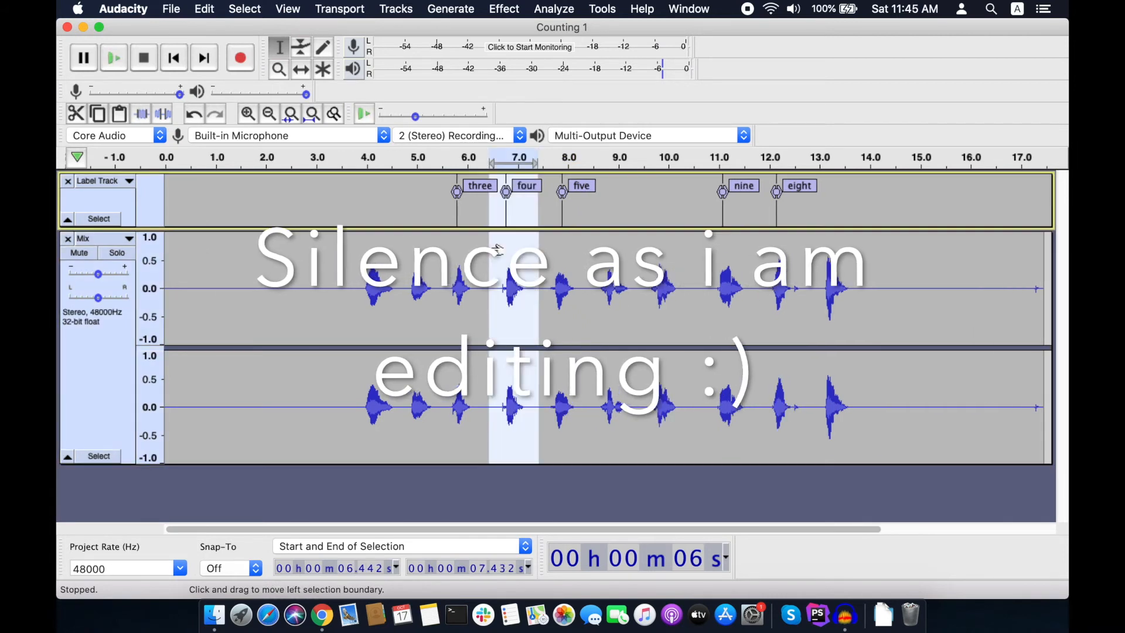
Move the "eight" section of both tracks from about 11.9 s to about 10.5 s, ahead of "nine", and select all audio.
left_click(762, 217)
left_click_drag(764, 264, 798, 270)
key("super+x")
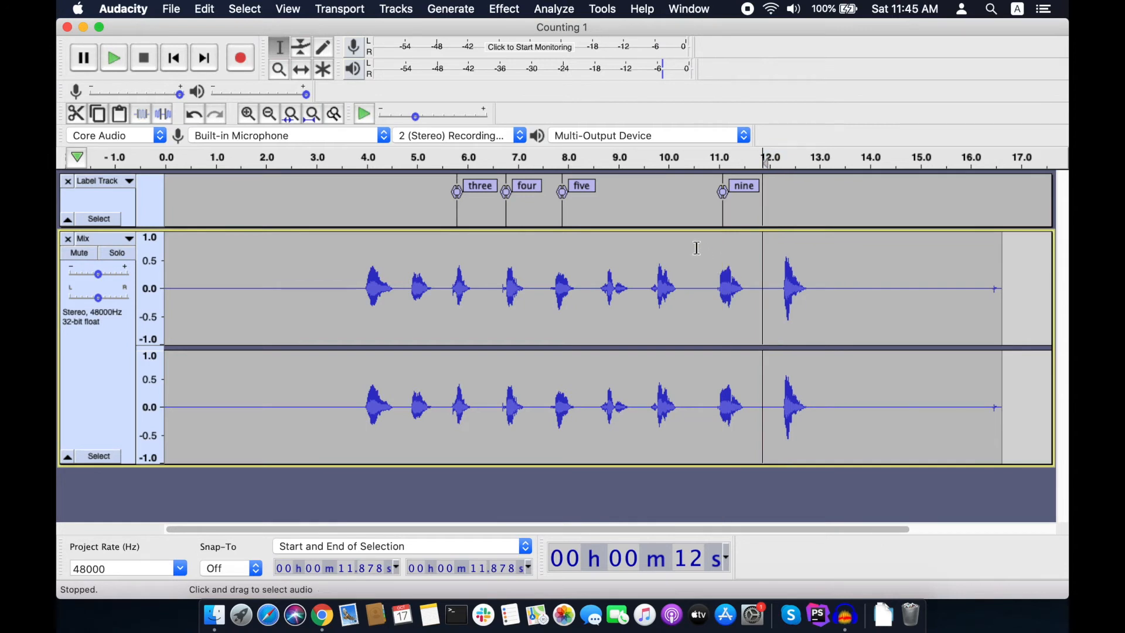
left_click(693, 211)
left_click(695, 263)
key("super+v")
key("super+a")
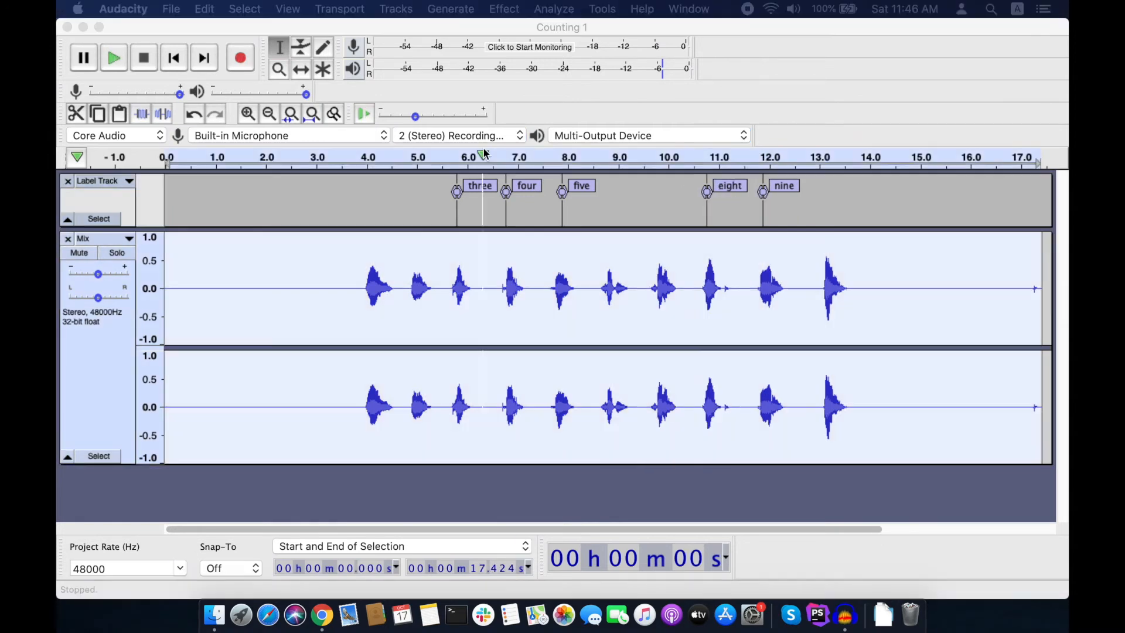
Duplicate the "nine" audio from about 11.5 to 12.4 s onto a new track, and close that duplicate track.
left_click(204, 8)
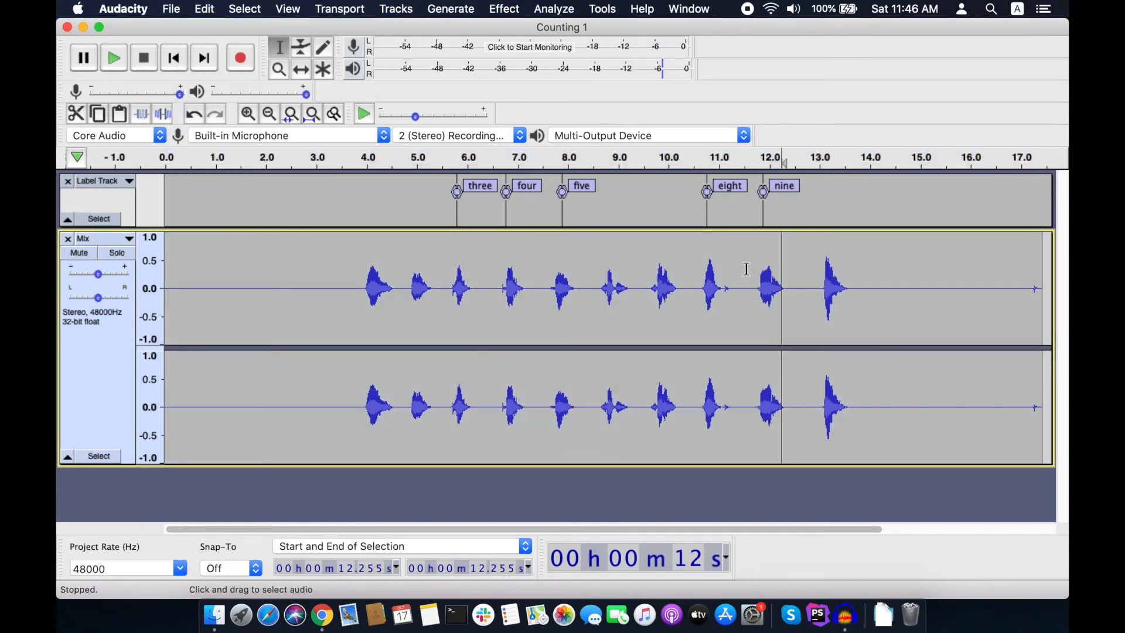
left_click_drag(746, 268, 785, 274)
left_click(205, 8)
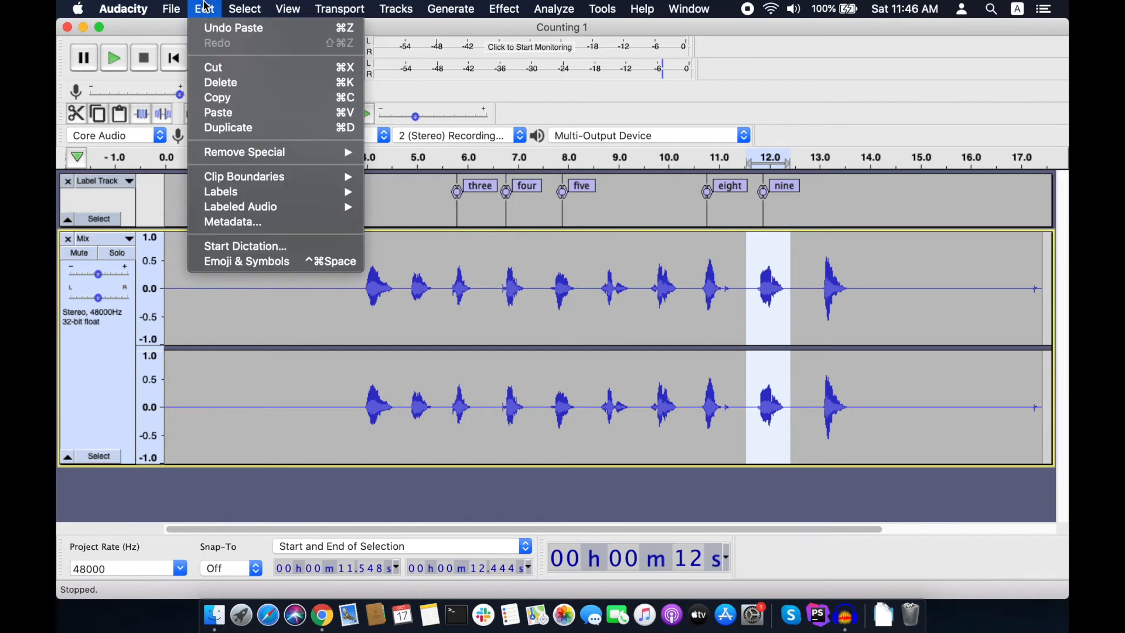
left_click(228, 128)
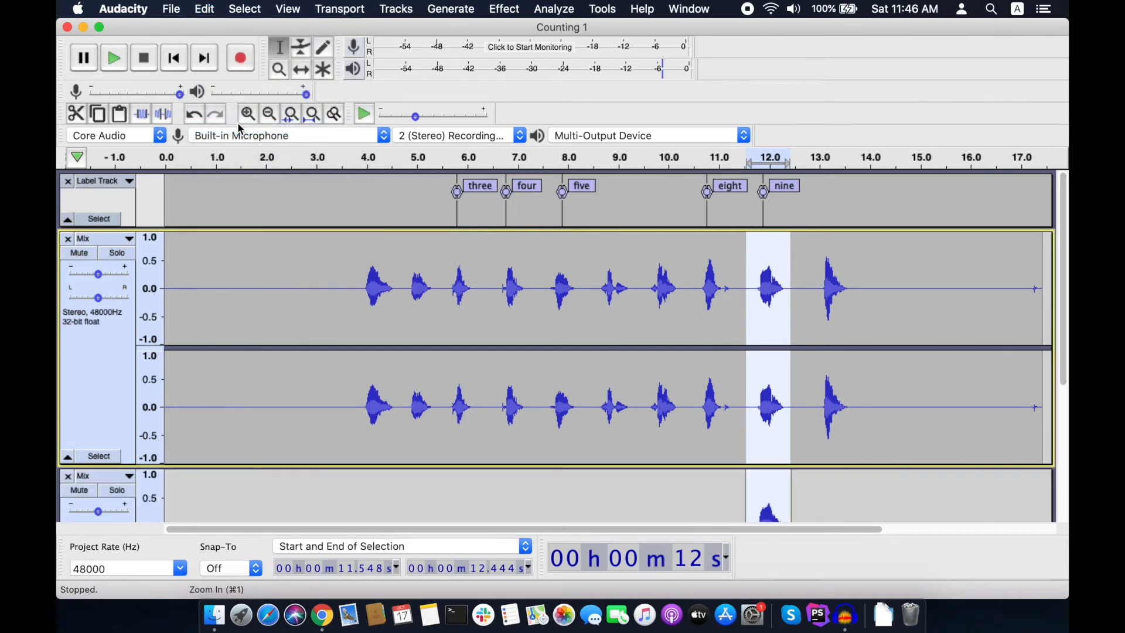
scroll(484, 282, "down", 5)
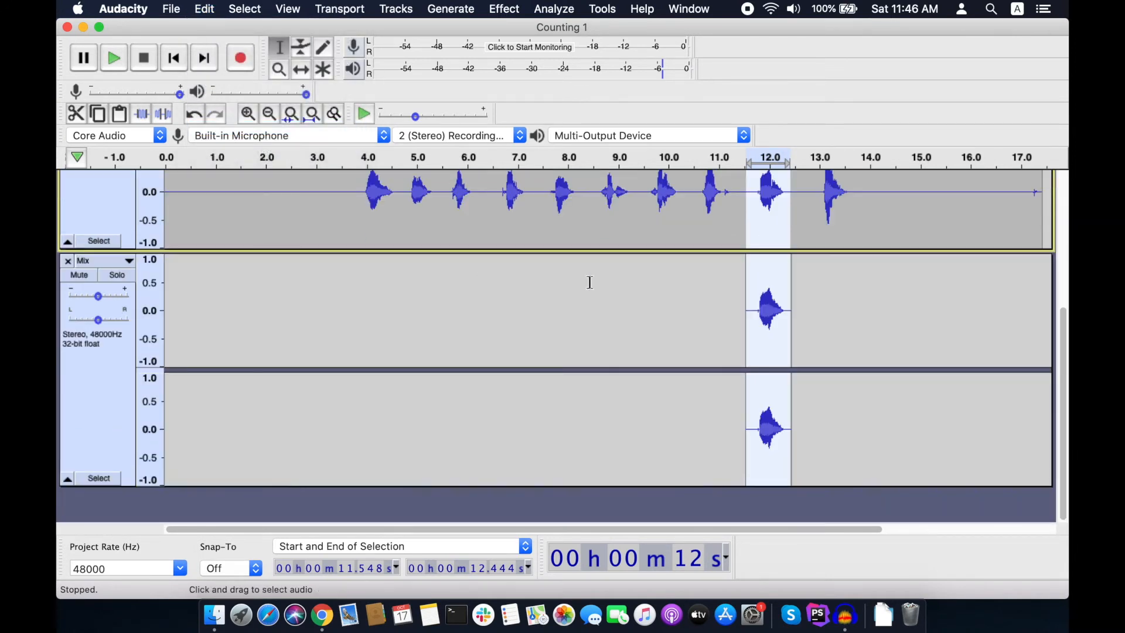
left_click(755, 269)
left_click(67, 260)
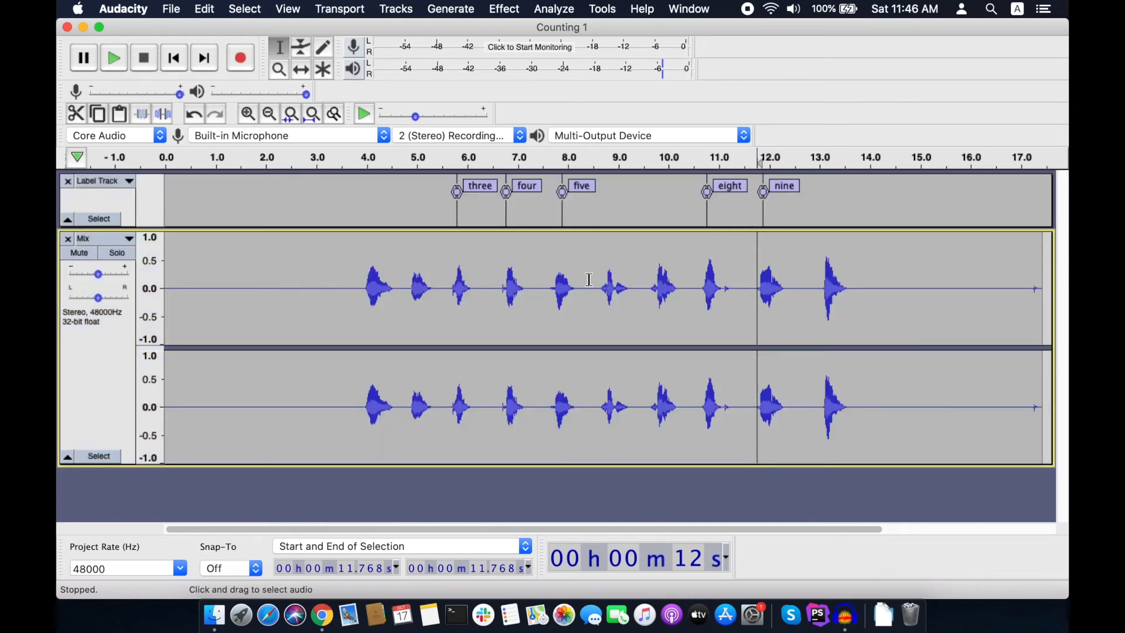
Remove the label track and delete about 2.4 s of silence from the start of the Mix track.
left_click(67, 181)
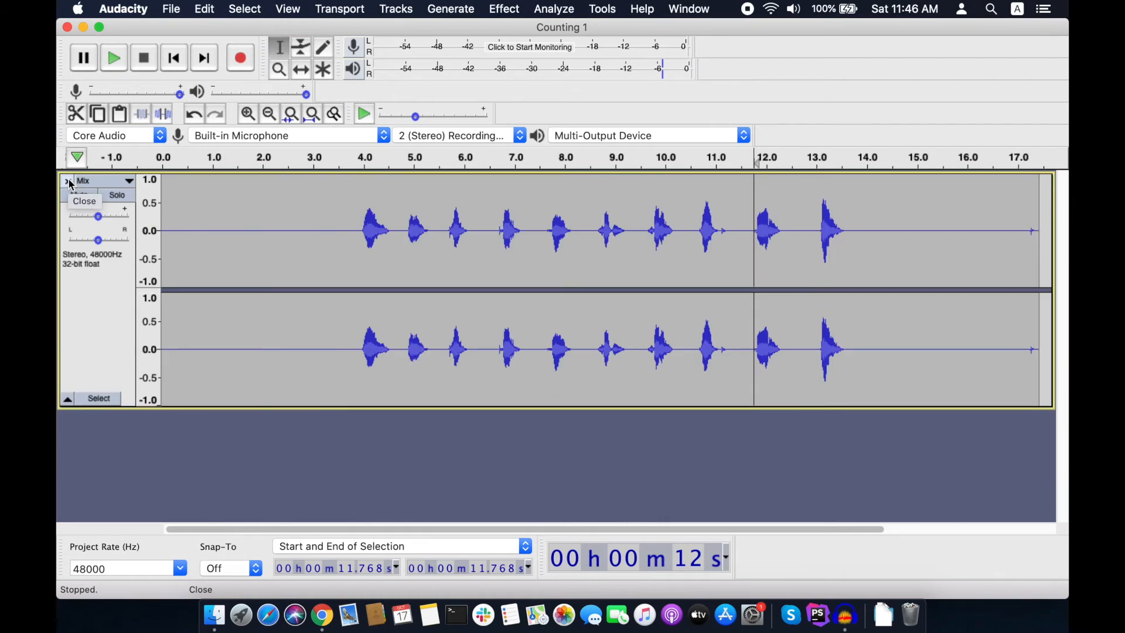
left_click_drag(282, 233, 106, 192)
key("Delete")
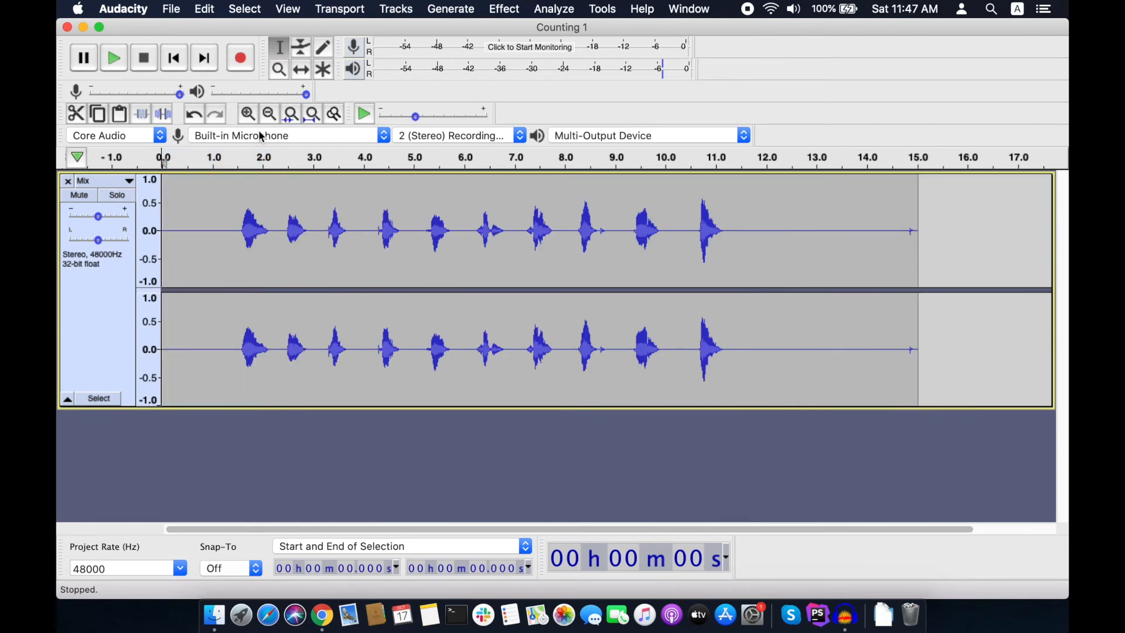
Move the first spoken number, from about 1.56 to 2.16 s, to start at about 1.0 s on the Mix track.
left_click(250, 117)
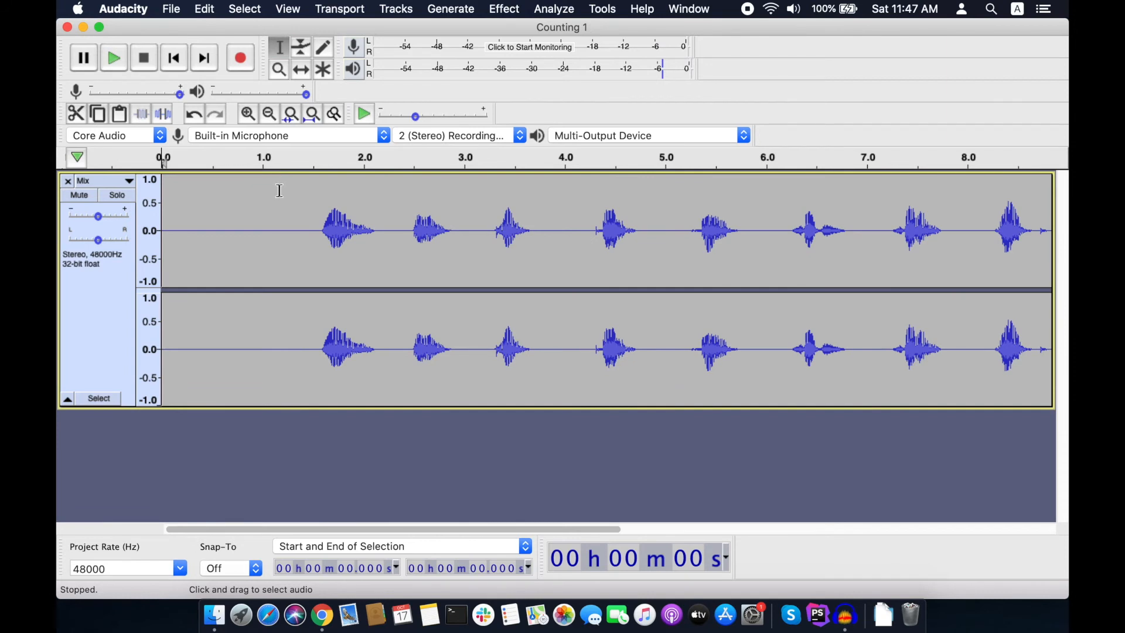
left_click(250, 115)
left_click(475, 222)
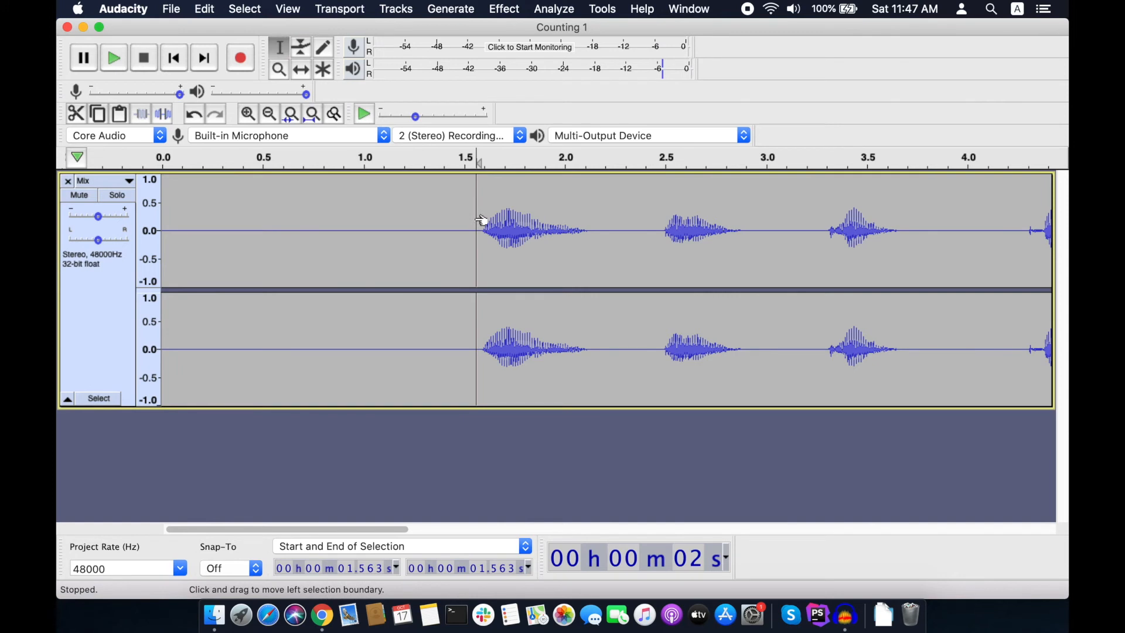
left_click_drag(474, 219, 597, 230)
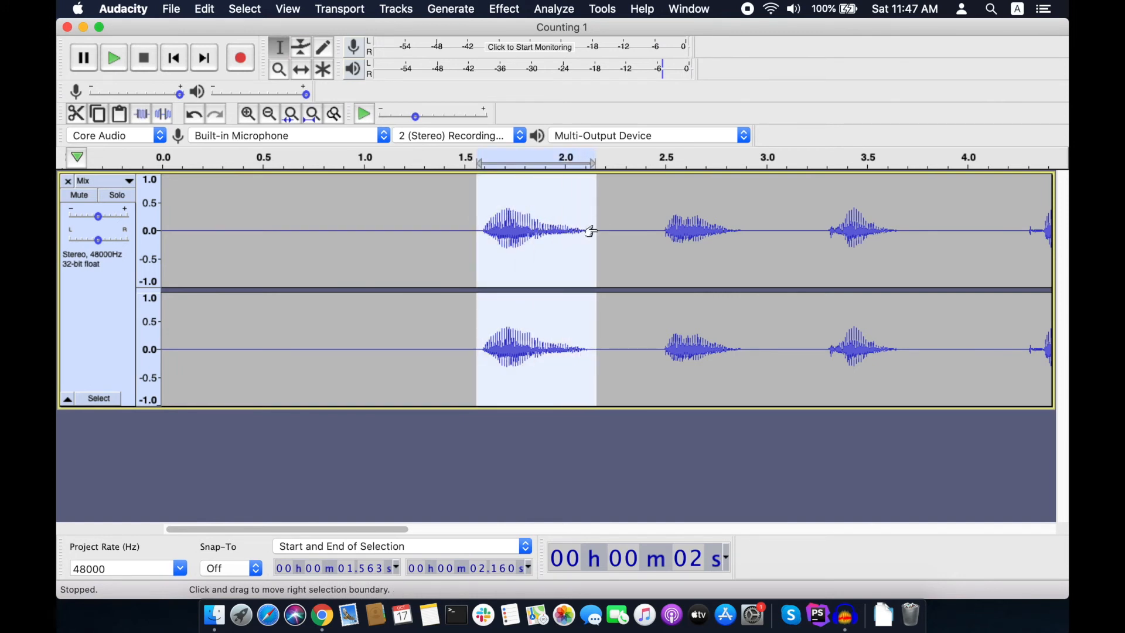
key("Delete")
left_click(367, 195)
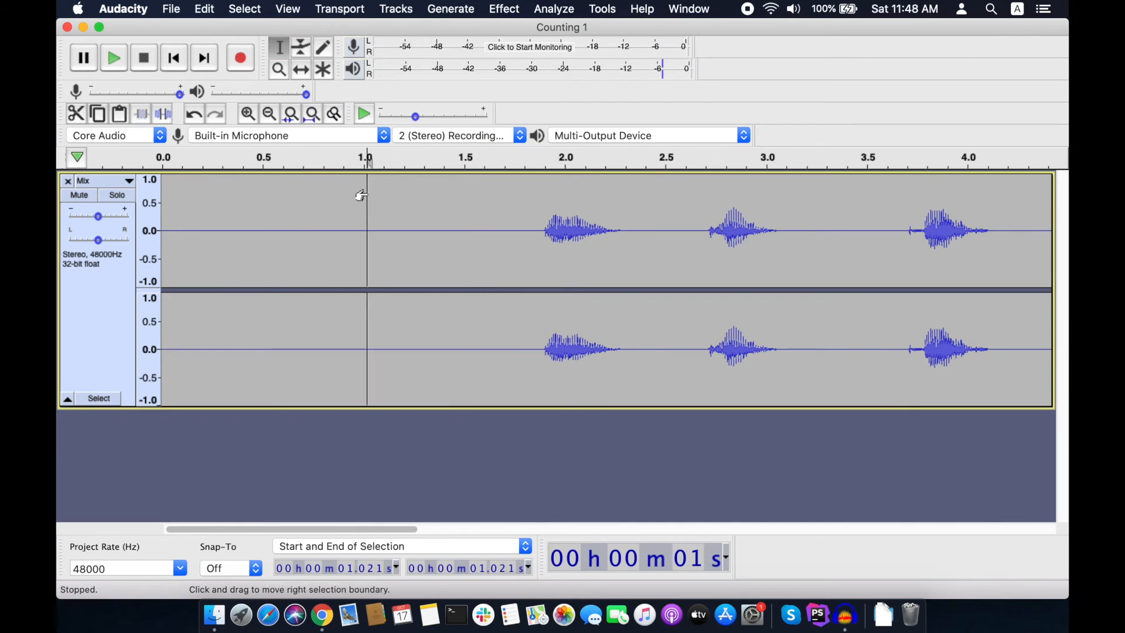
left_click(365, 195)
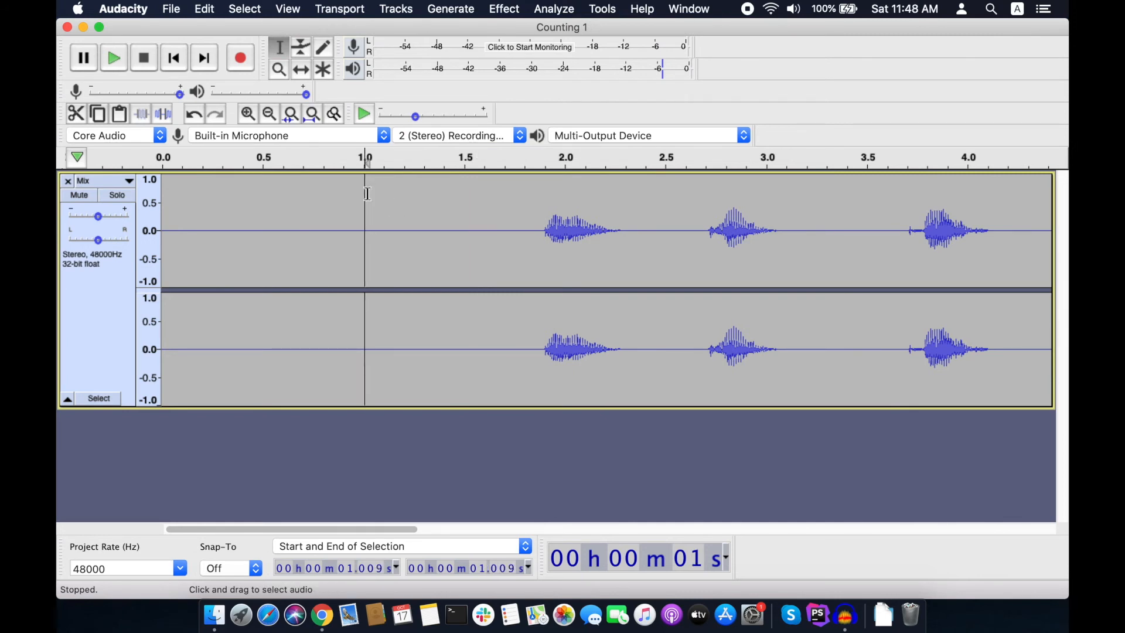
key("super+v")
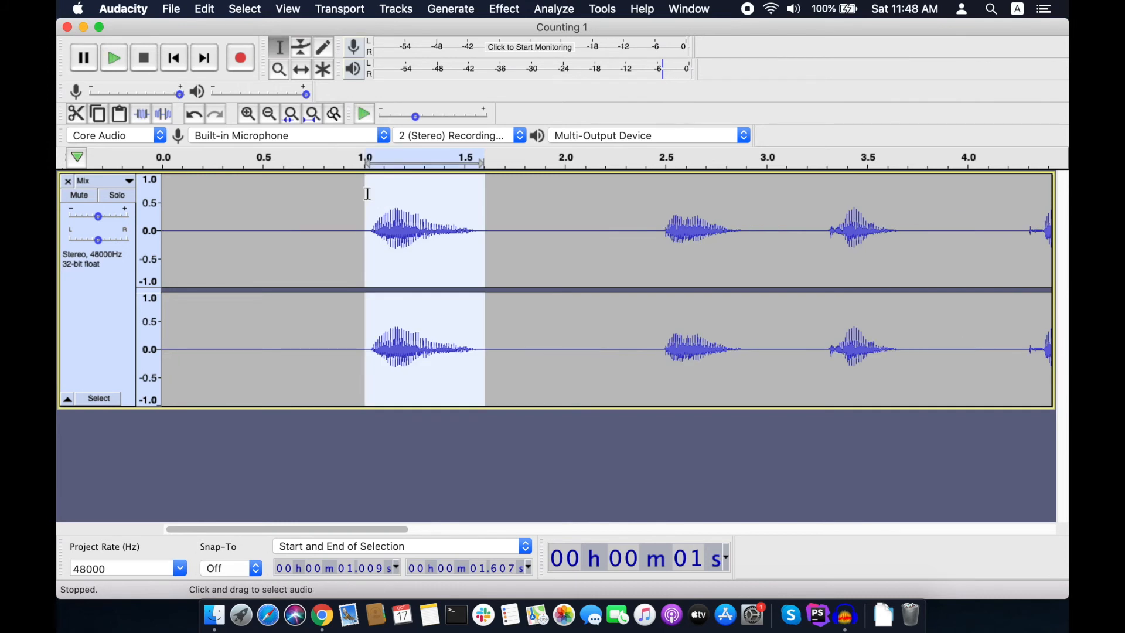
Move the roughly 0.47 s second spoken number to start at about 2.0 s on the Mix track.
left_click(652, 230)
left_click_drag(658, 228, 751, 229)
key("super+x")
left_click(565, 188)
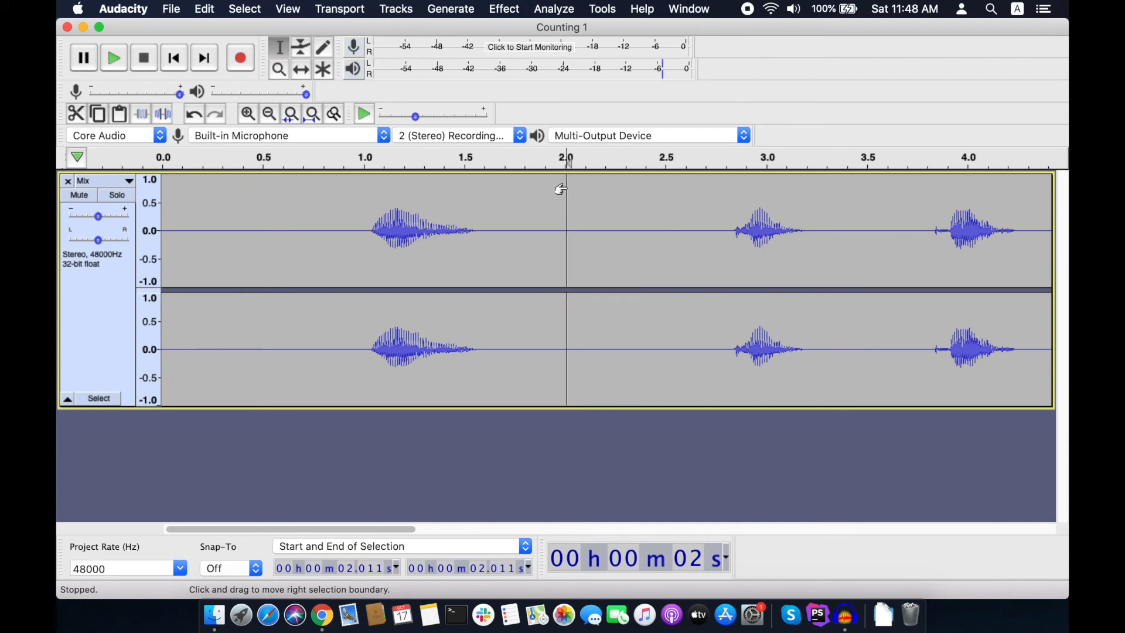
key("super+v")
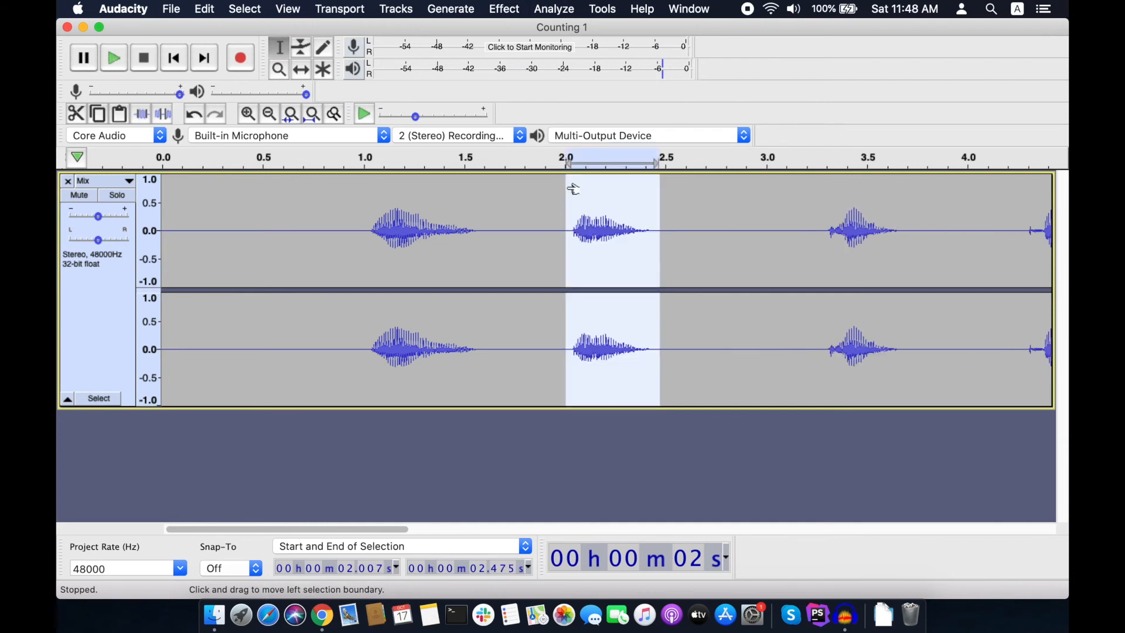
Split the Mix track at about 2.74 s and shift the audio after the split to start at about 3.1 s.
left_click(713, 194)
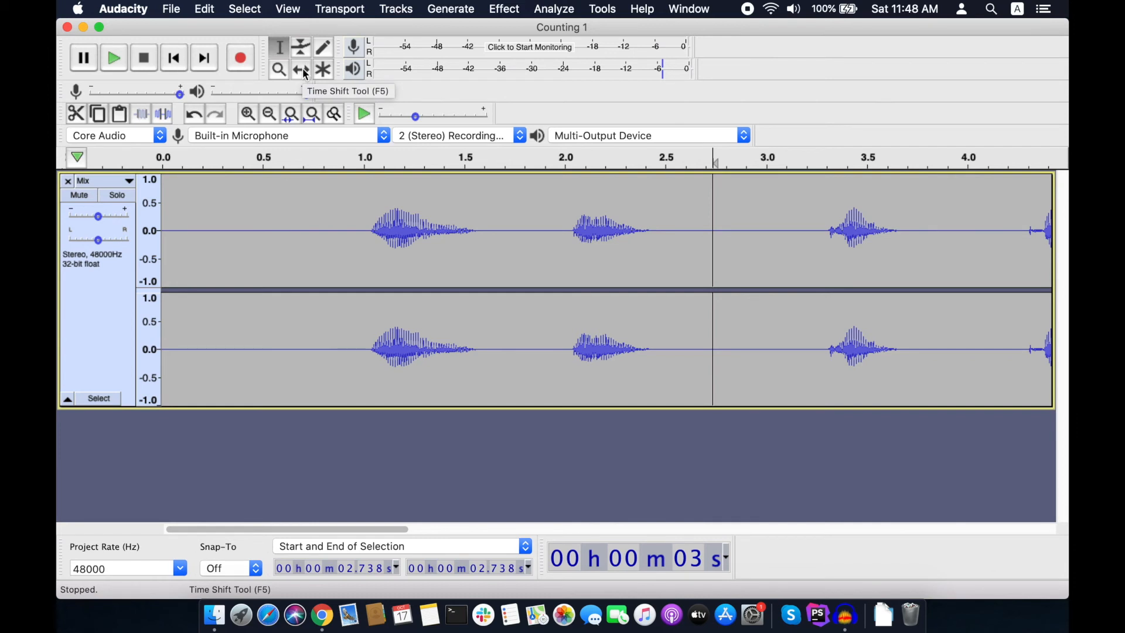
left_click(206, 10)
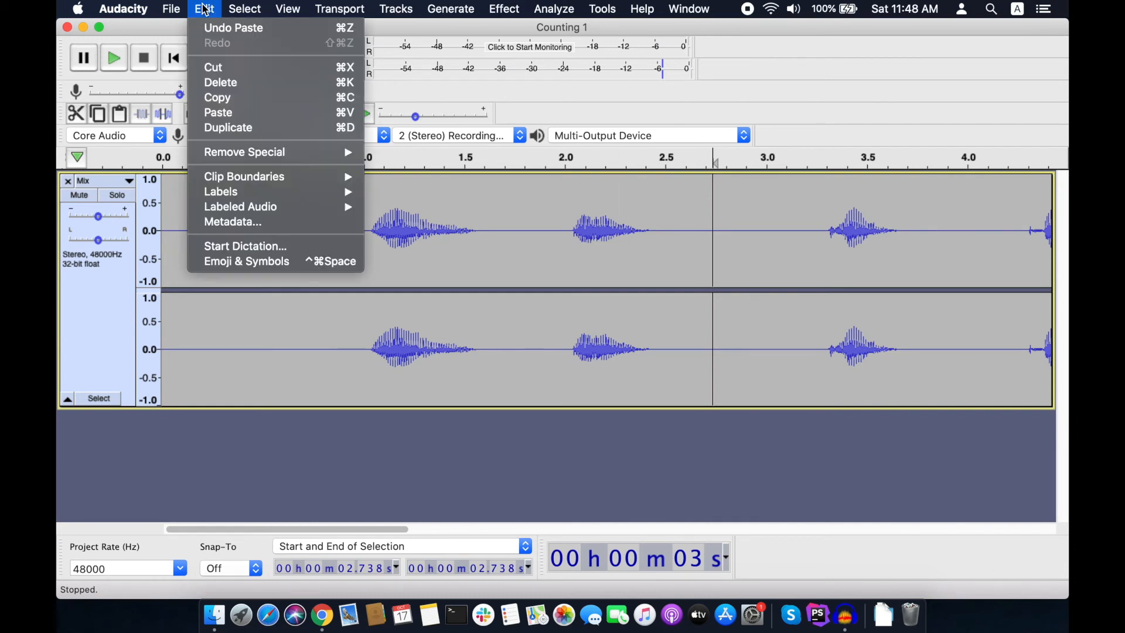
mouse_move(243, 180)
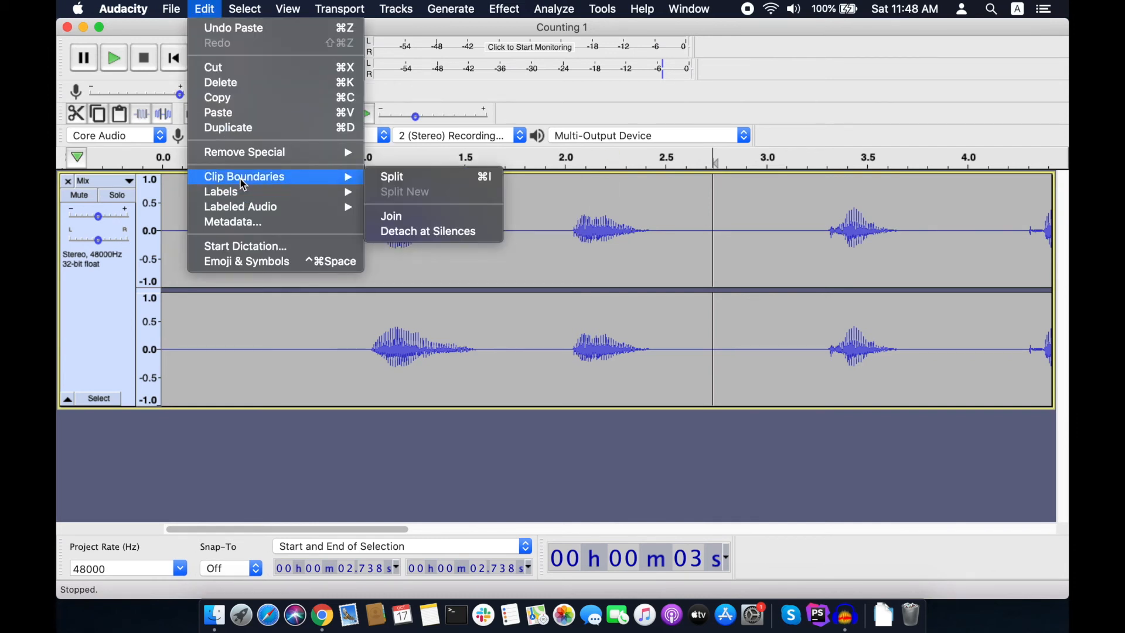
left_click(393, 179)
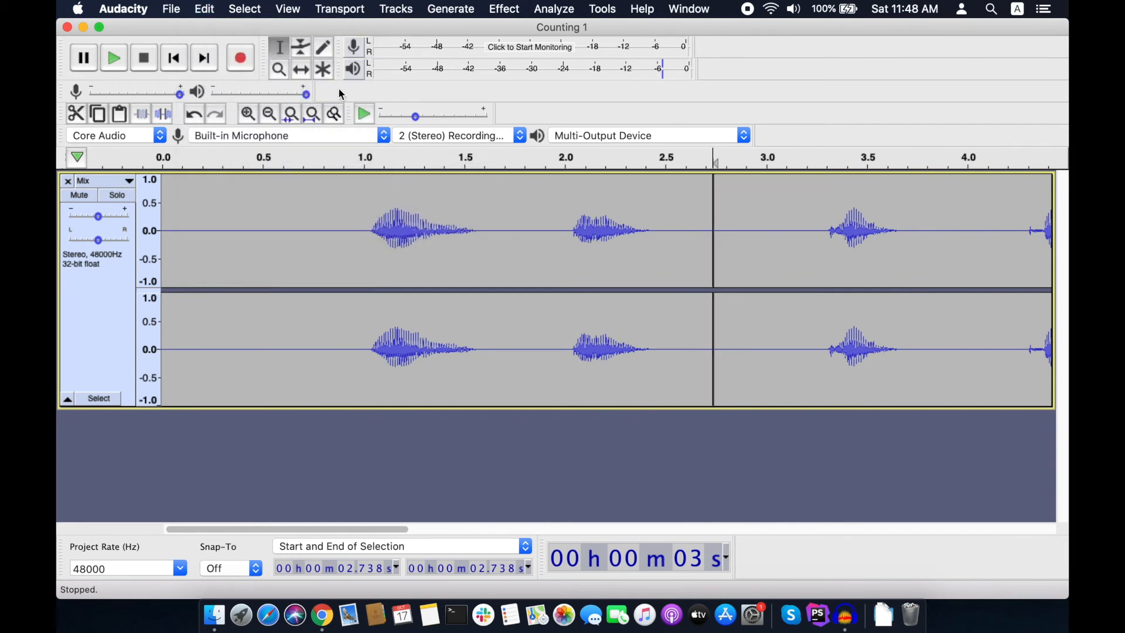
left_click(301, 69)
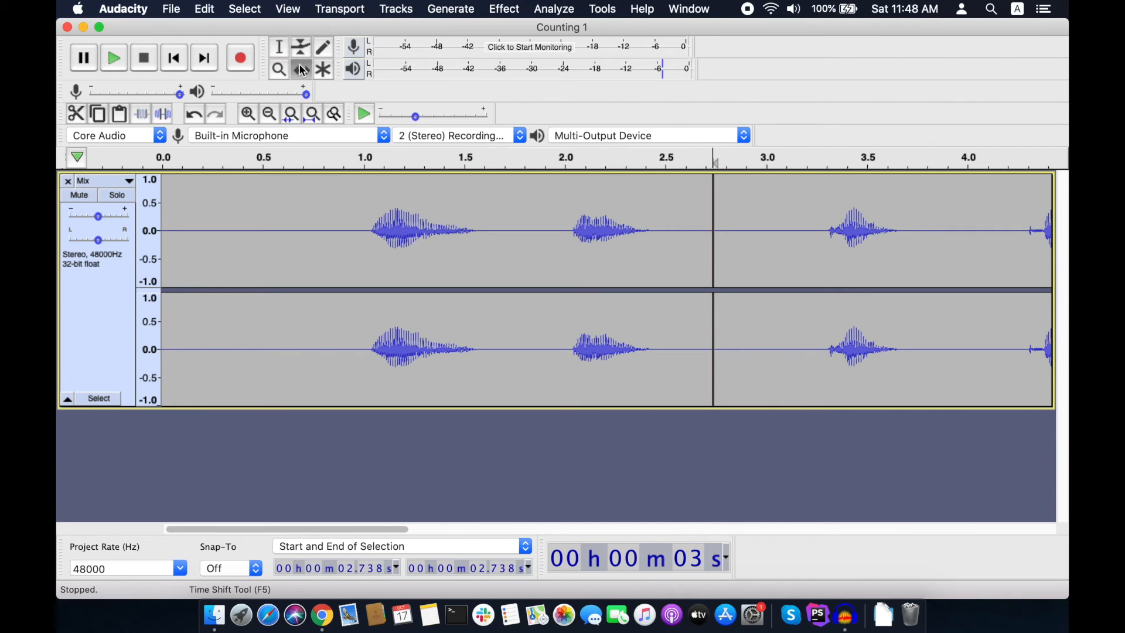
left_click_drag(740, 241, 821, 248)
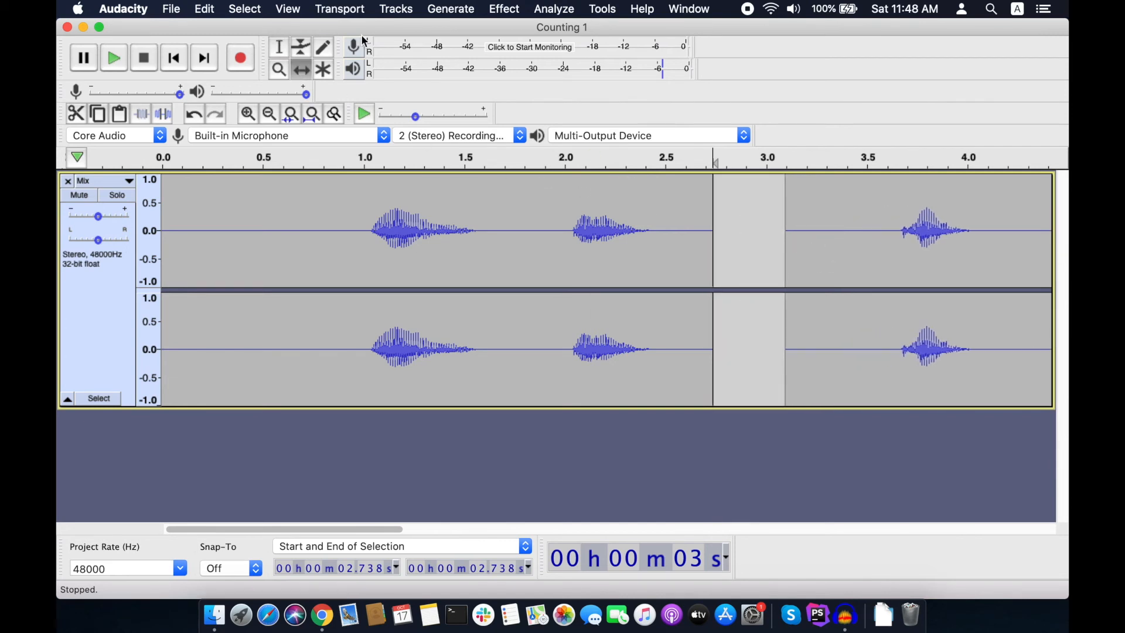
Split the Mix track at about 4.22 s, after the third number, and shift the following audio to start at about 4.95 s.
left_click(278, 46)
left_click(1010, 224)
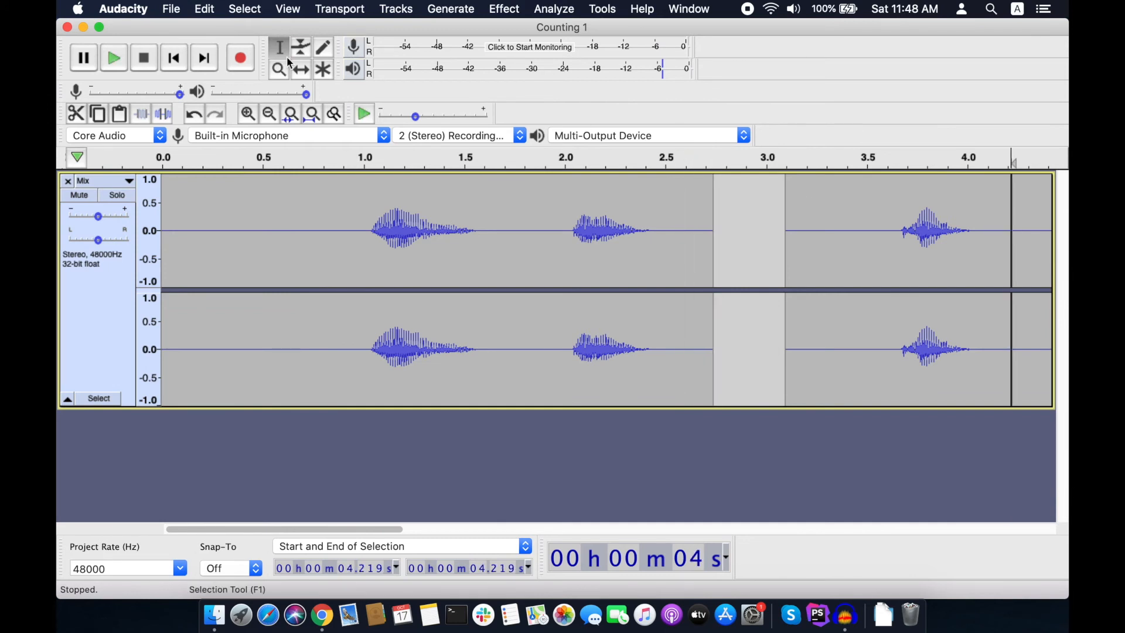
key("F5")
scroll(851, 296, "right", 5)
scroll(851, 295, "right", 3)
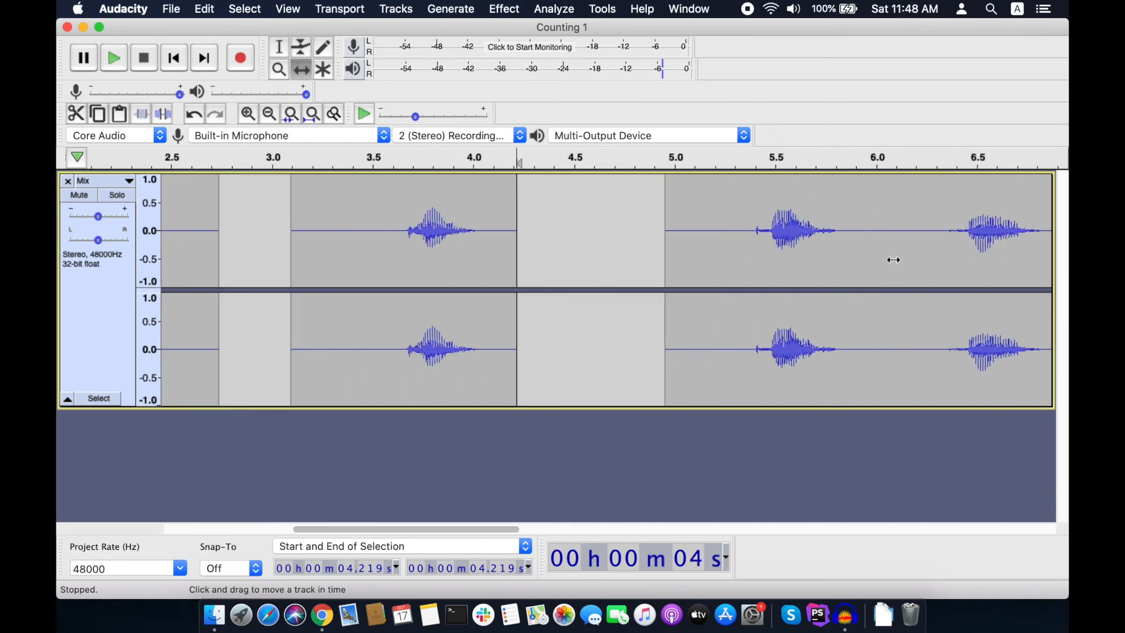
Shift the third number on the Mix track to begin at about 3.08 s and join its clip to the preceding audio.
mouse_move(461, 271)
left_mouse_down()
mouse_move(504, 266)
mouse_move(376, 269)
mouse_move(480, 282)
left_mouse_up()
key("F1")
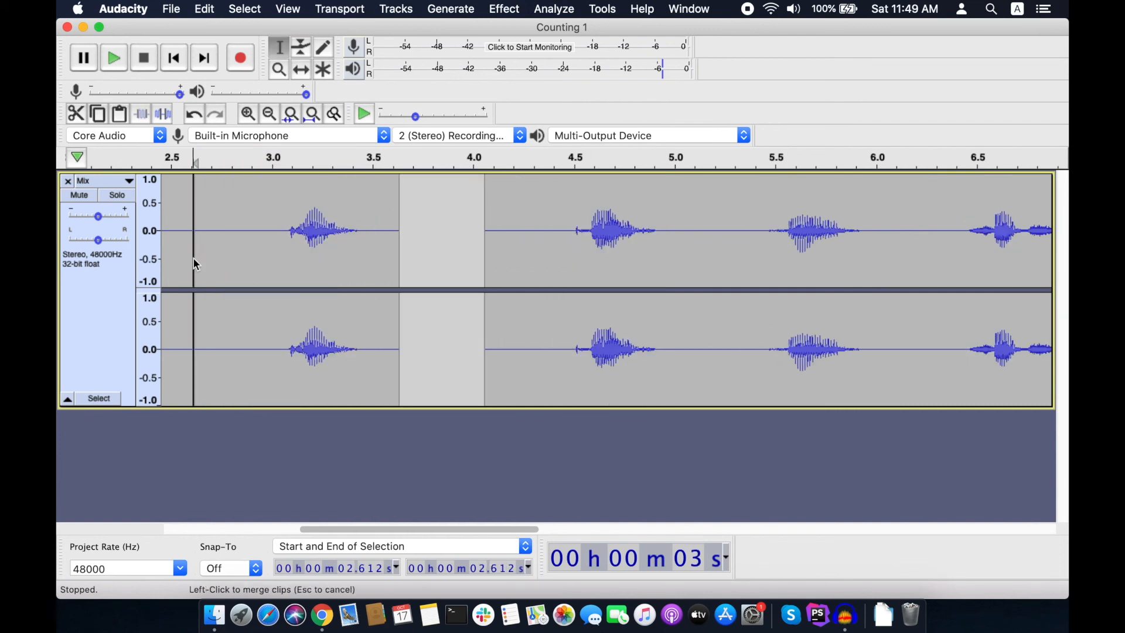
scroll(195, 263, "left", 5)
left_click(543, 223)
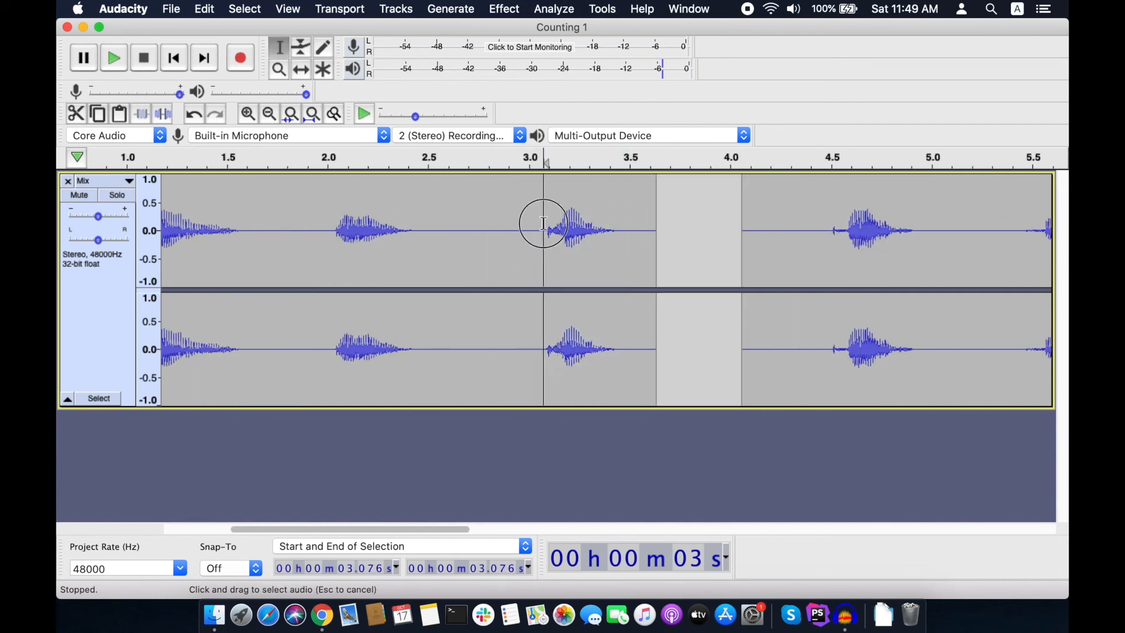
Select the ninth number from about 8.99 to 9.56 s, and move the tenth number to start at about 10.0 s.
left_click_drag(772, 202, 664, 200)
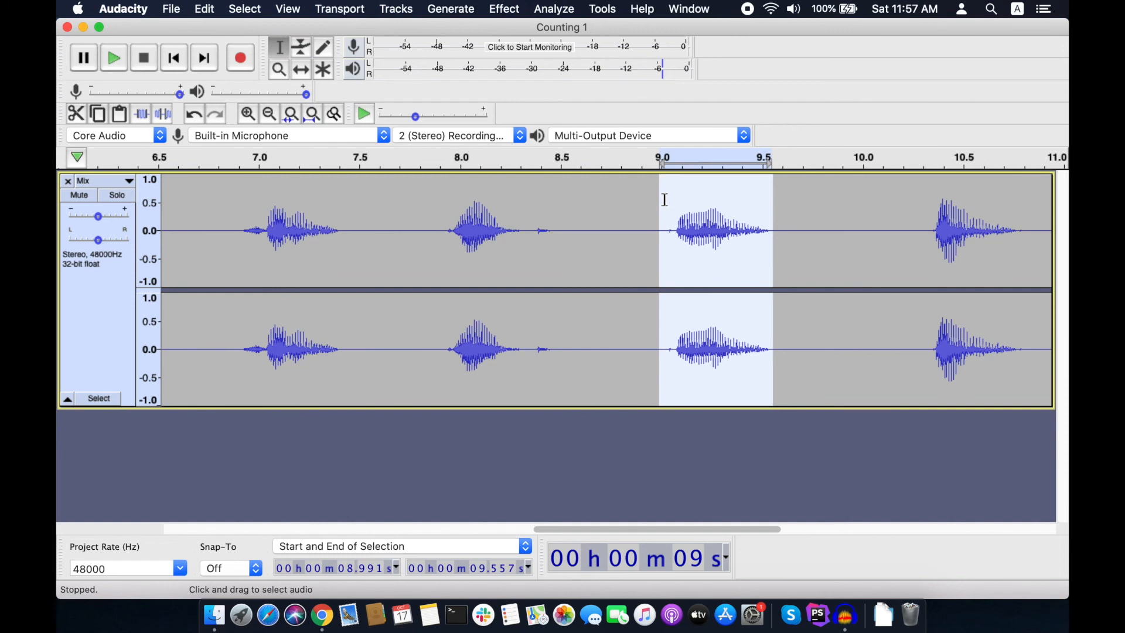
left_click_drag(919, 222, 1029, 223)
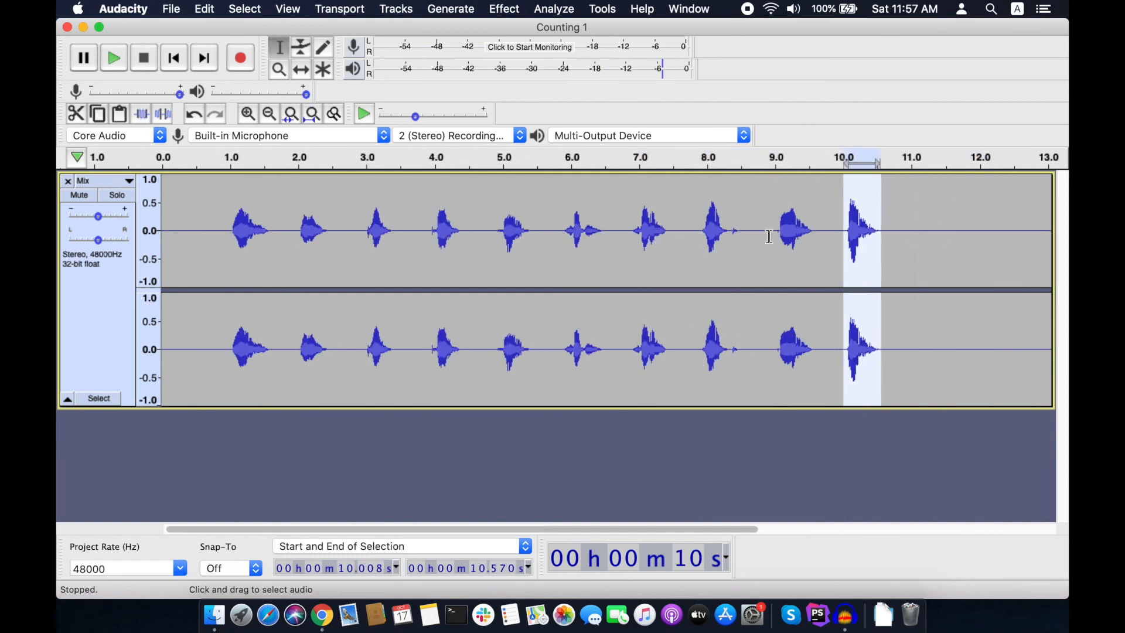
left_click(762, 241)
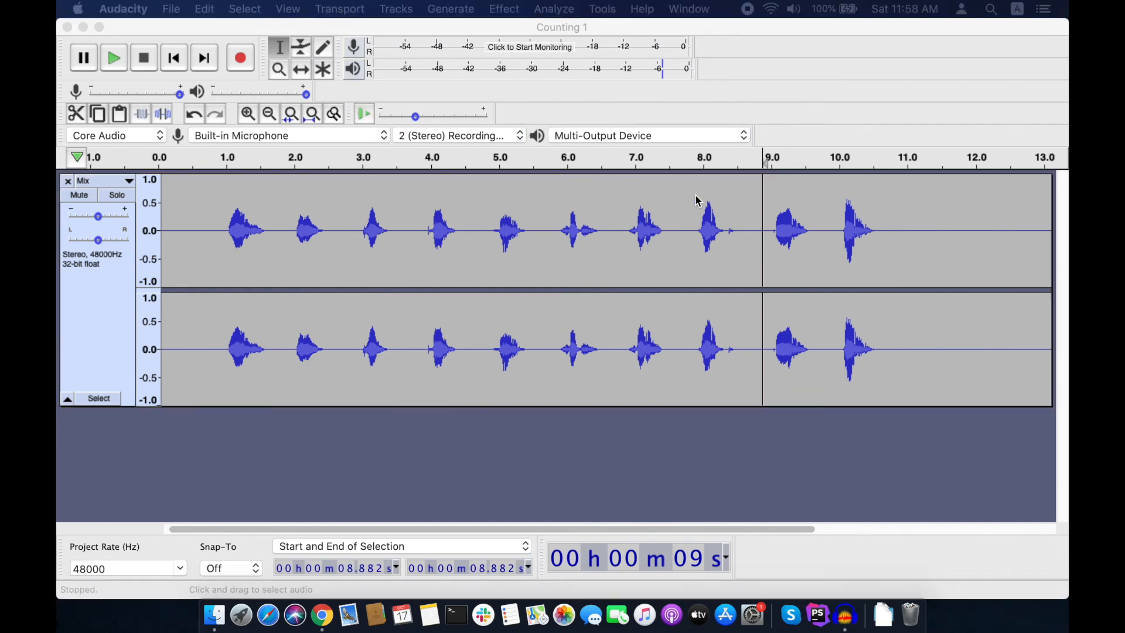
Play the Mix track from about 0.78 s, just before the first number, to check the spacing of the count, and stop playback.
left_click(211, 214)
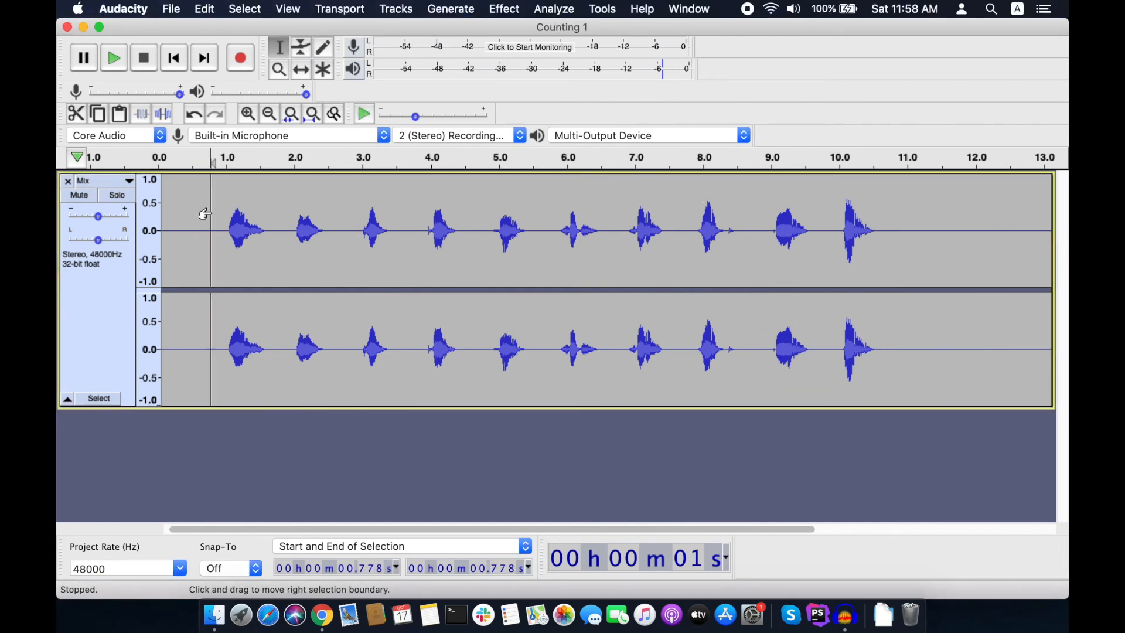
key("space")
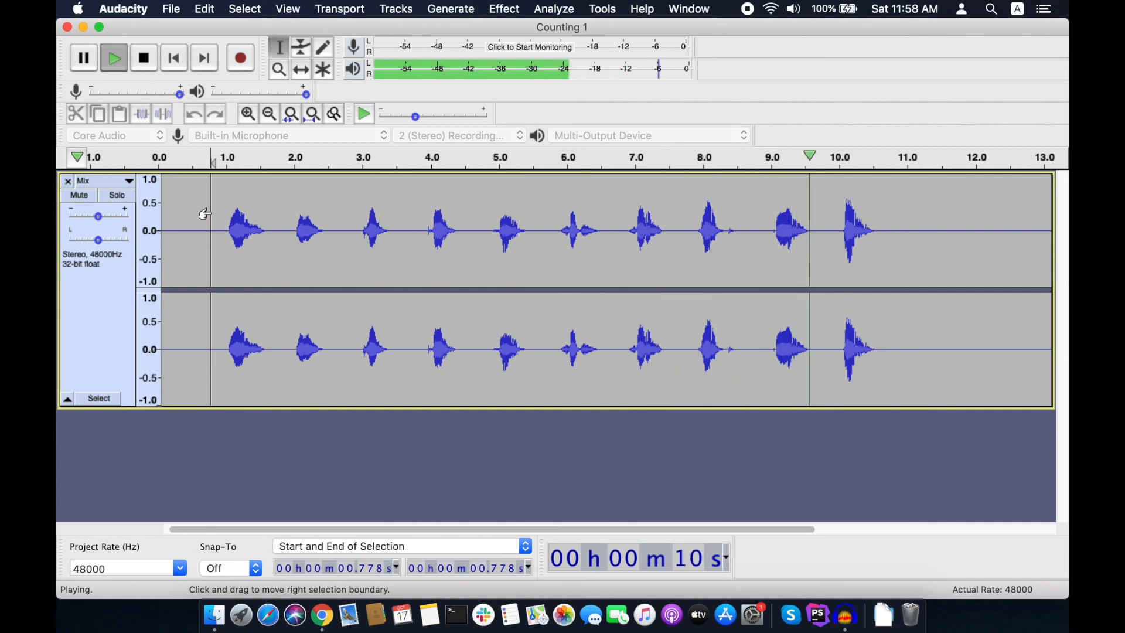
key("space")
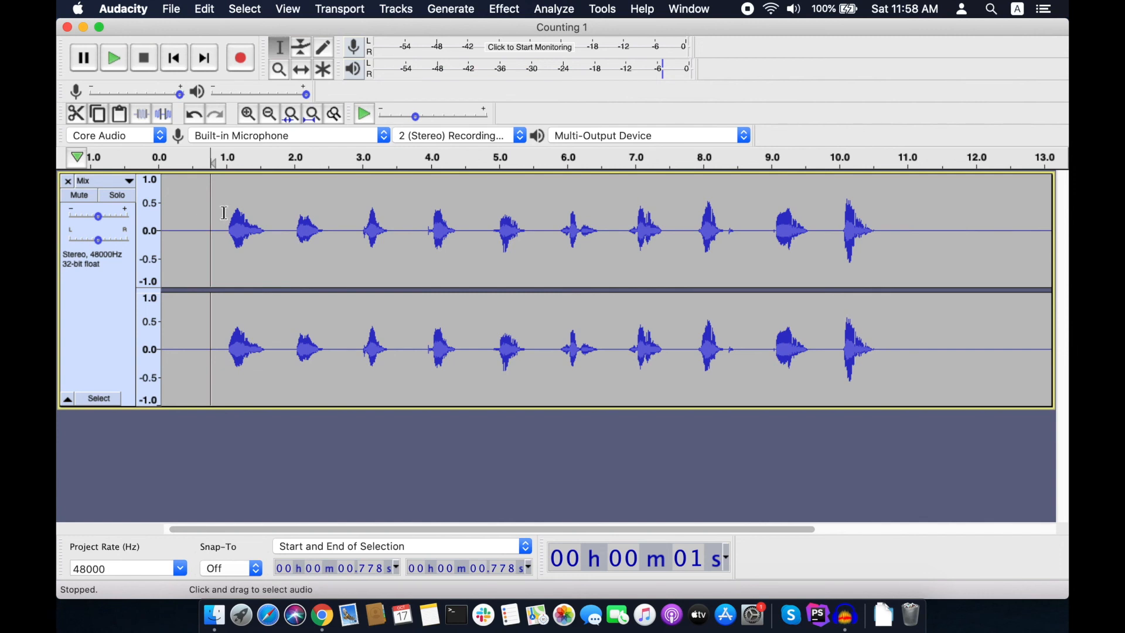
Select the first number from about 0.98 to 1.70 s, zoom in to fit the selection, and fit the whole project to the width.
left_click_drag(225, 212, 272, 218)
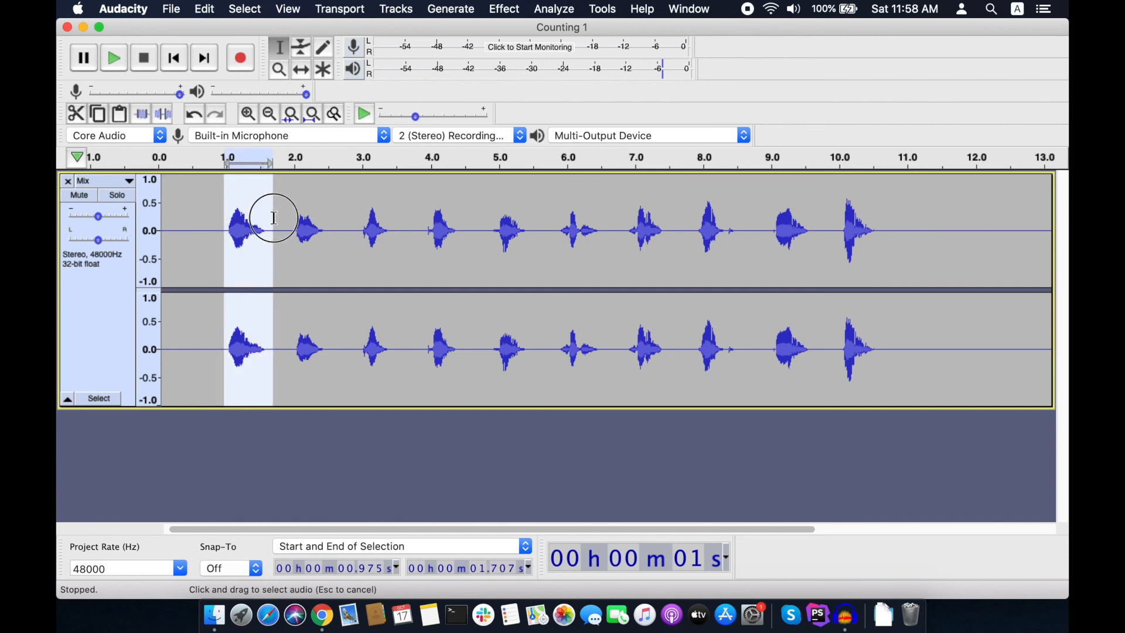
left_click(291, 116)
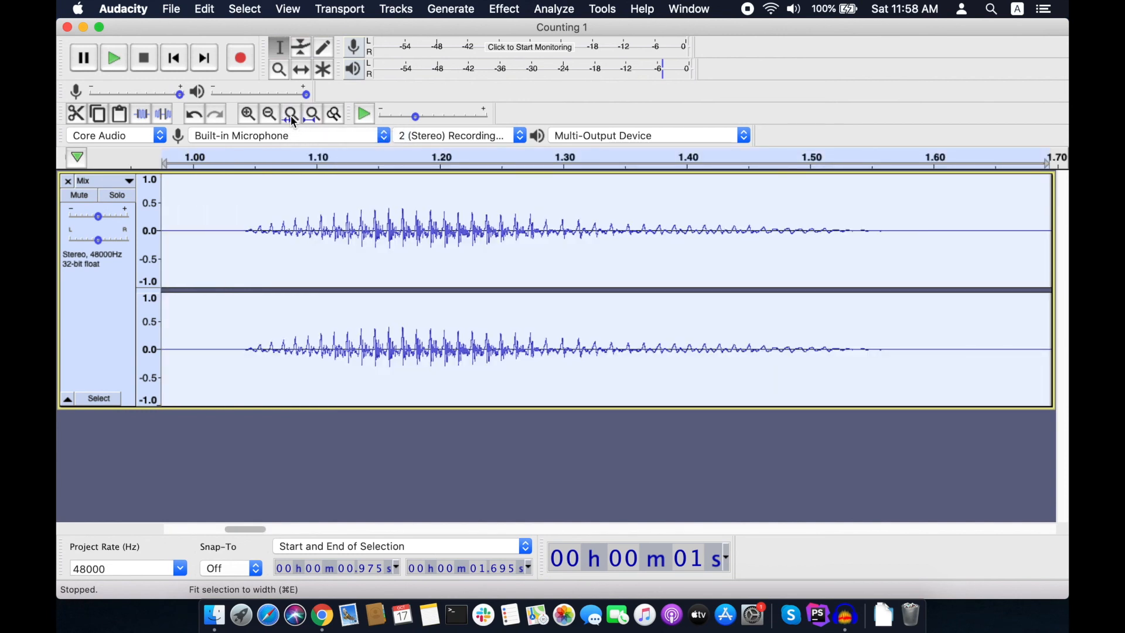
left_click(314, 117)
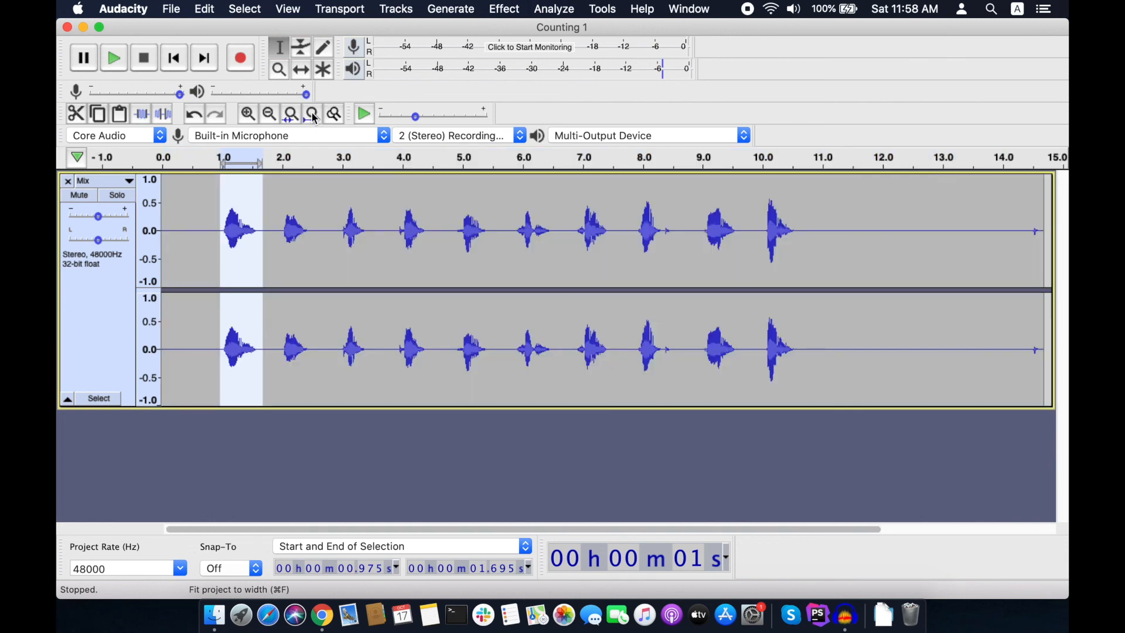
Quick-play the Mix track from about 3.0 s on the timeline and stop playback.
left_click(345, 159)
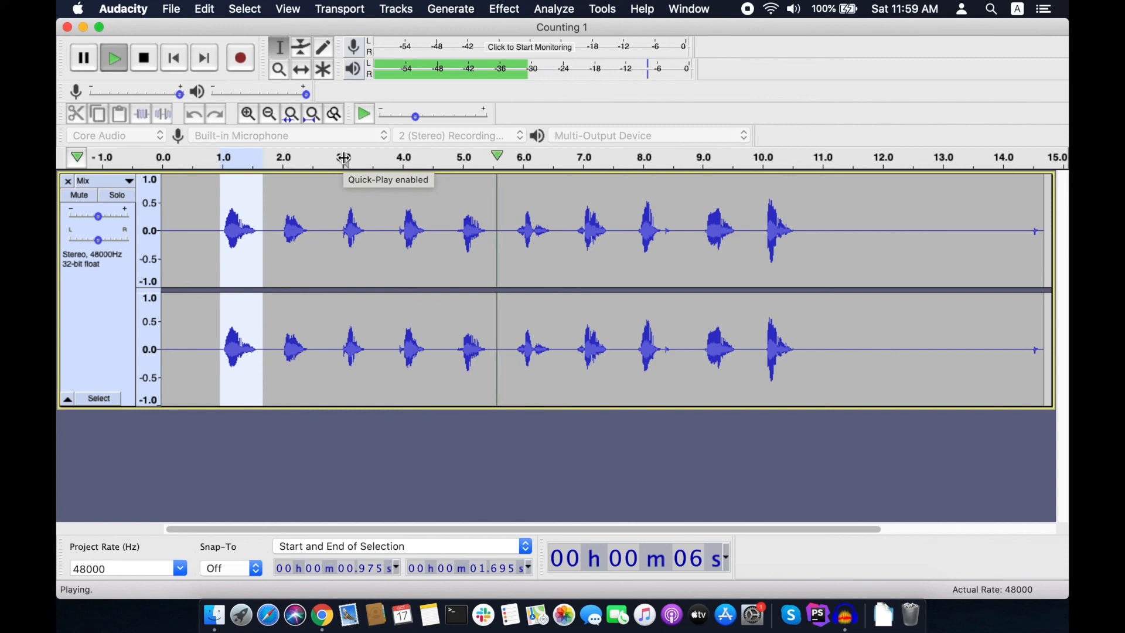
left_click(344, 157)
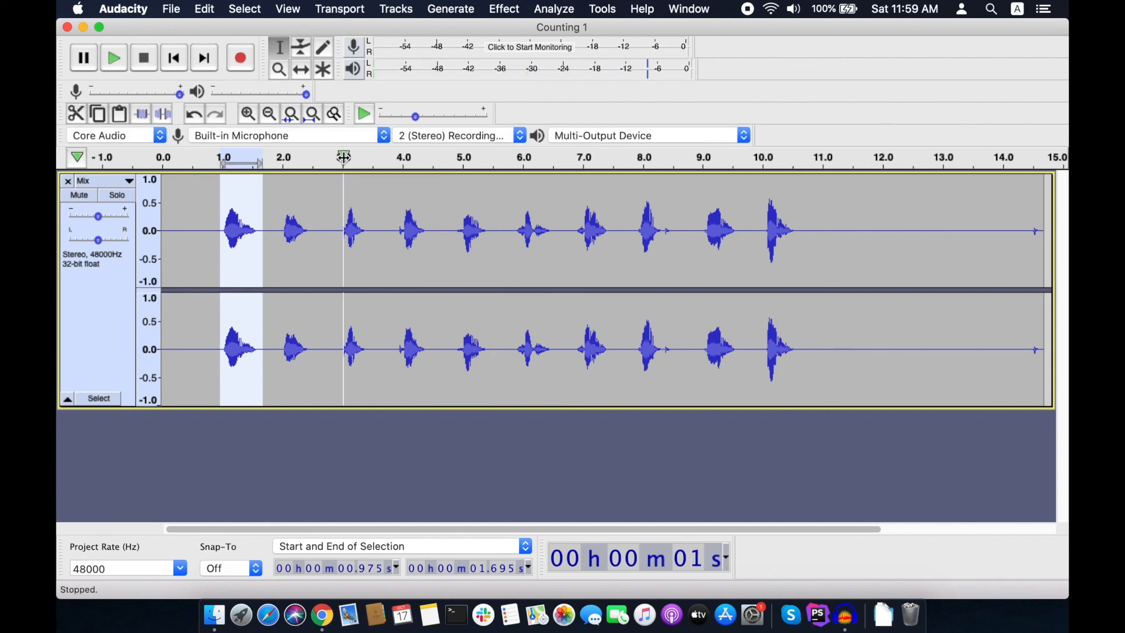